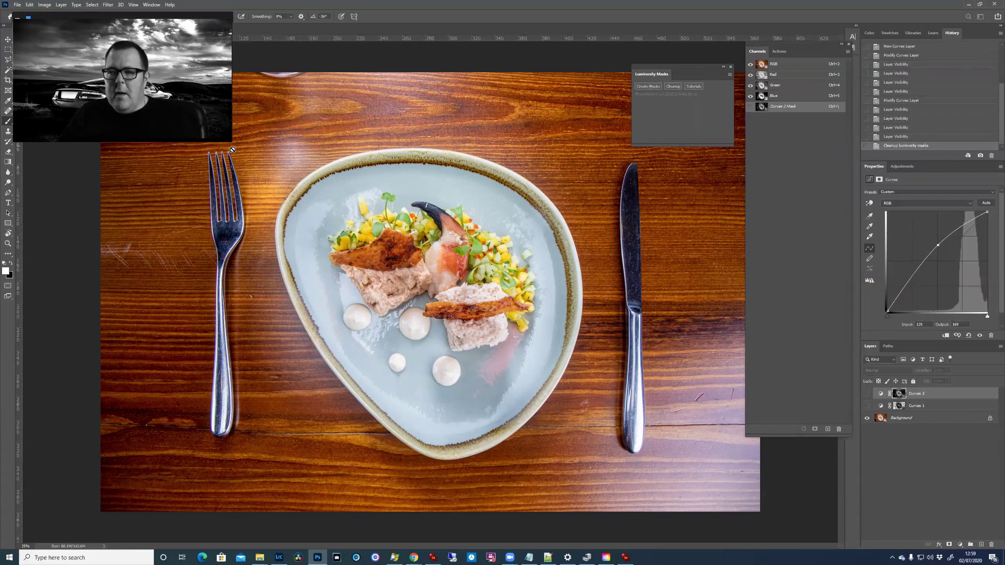
- Launch Adobe Exchange in the browser through Window > Find Extensions on Exchange
left_click(152, 4)
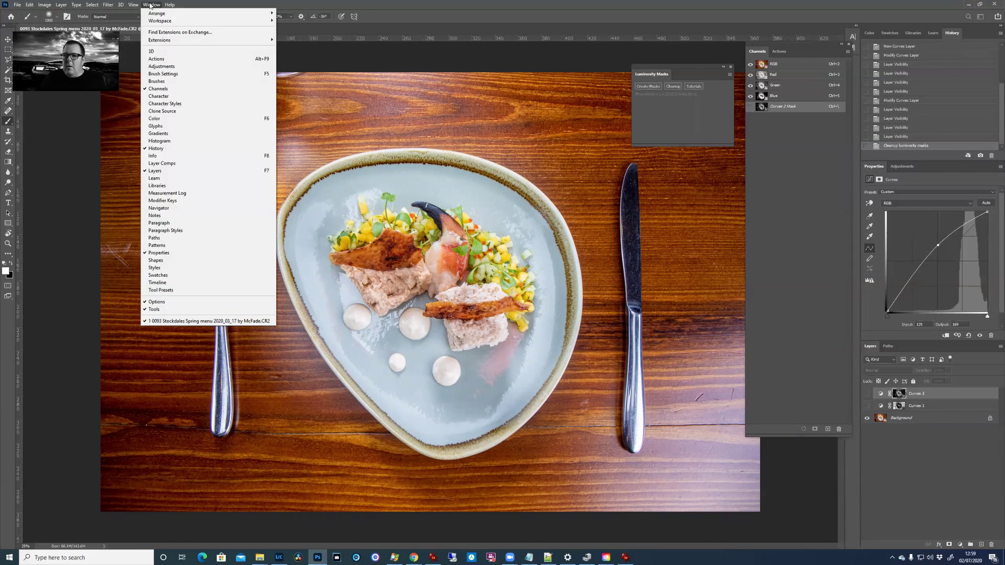
left_click(153, 4)
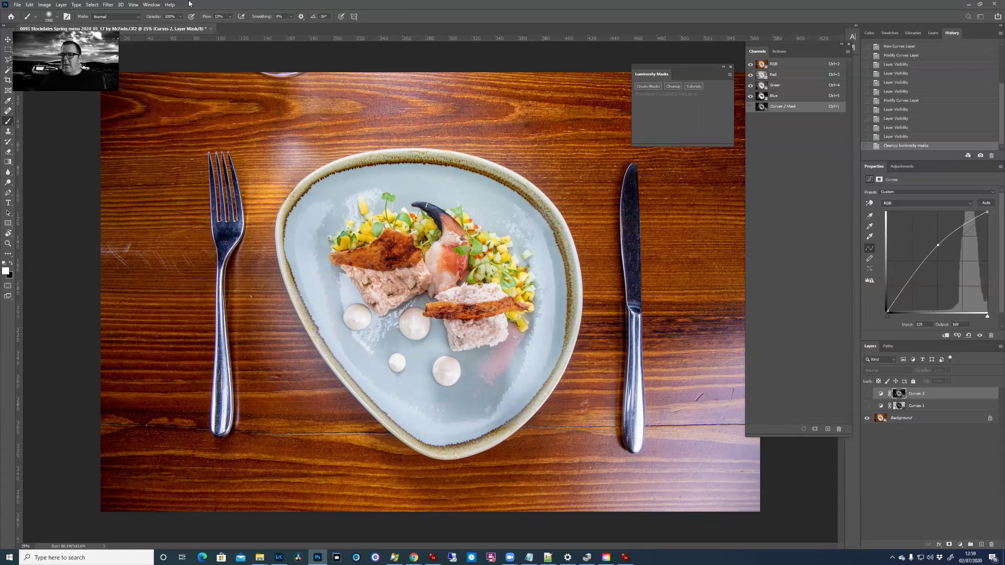
left_click(151, 4)
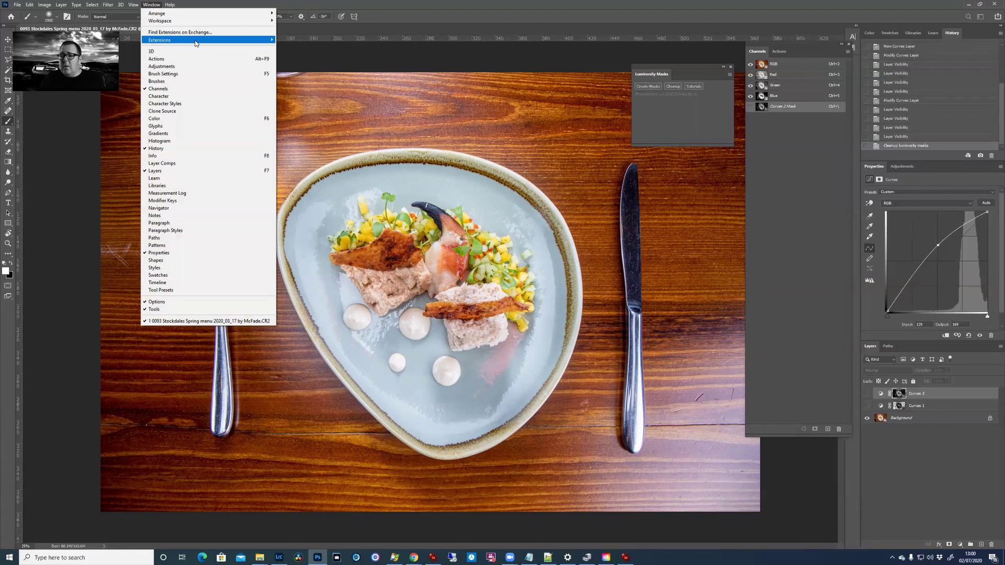
mouse_move(195, 43)
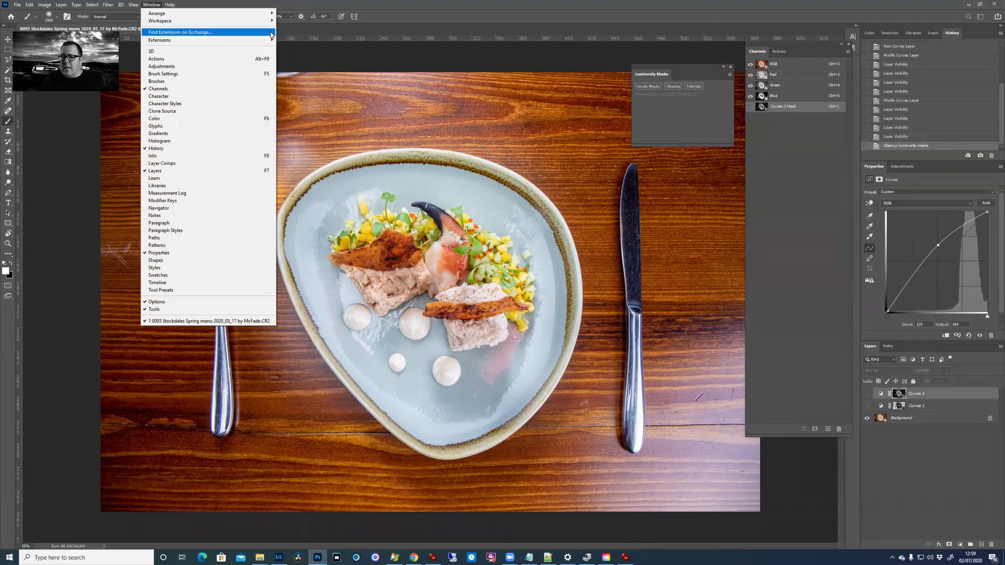
mouse_move(272, 41)
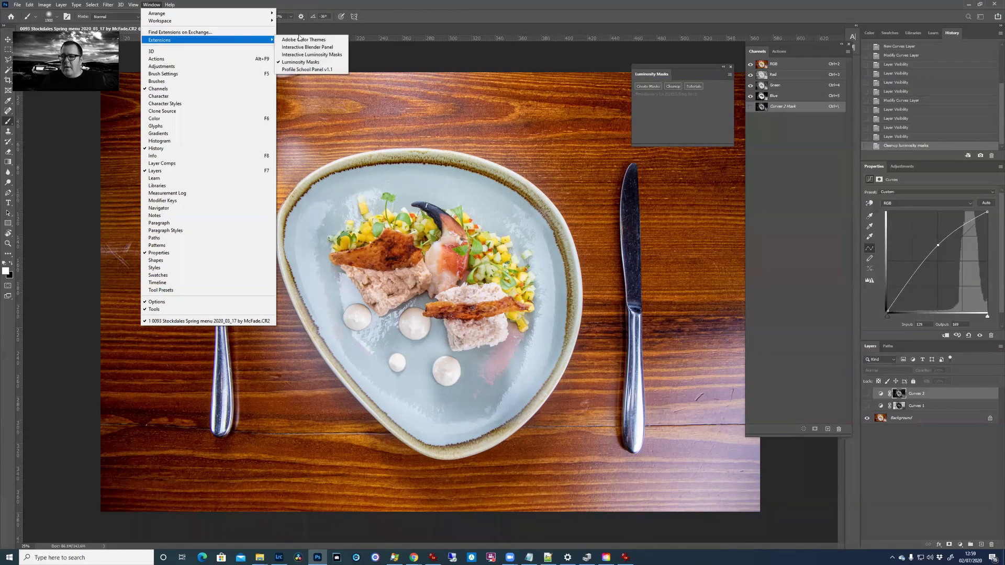
left_click(264, 34)
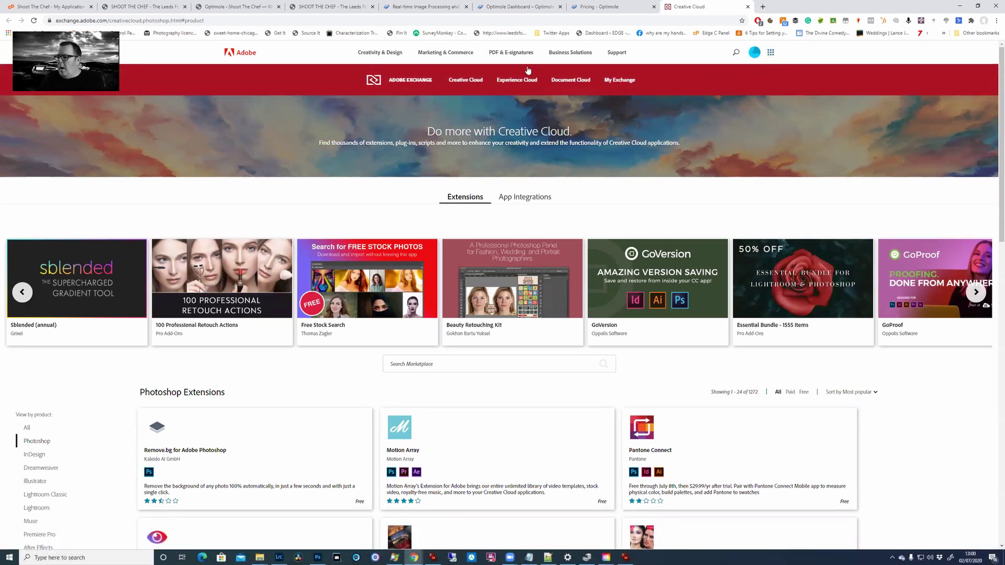
- Search the Exchange marketplace for 'Luminosity Mask', correcting the 'Liminosity' typo
scroll(395, 229, "down", 3)
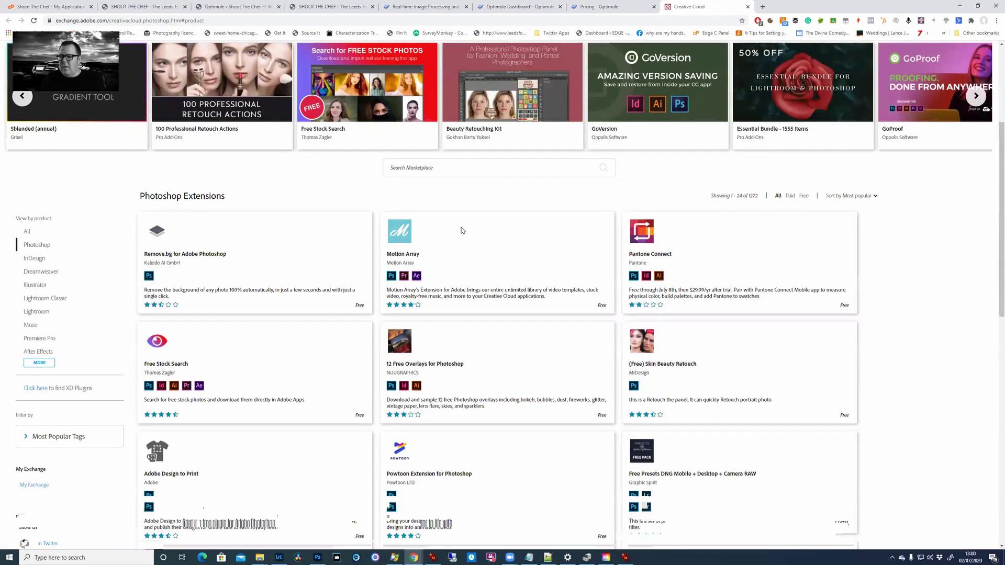
left_click(450, 167)
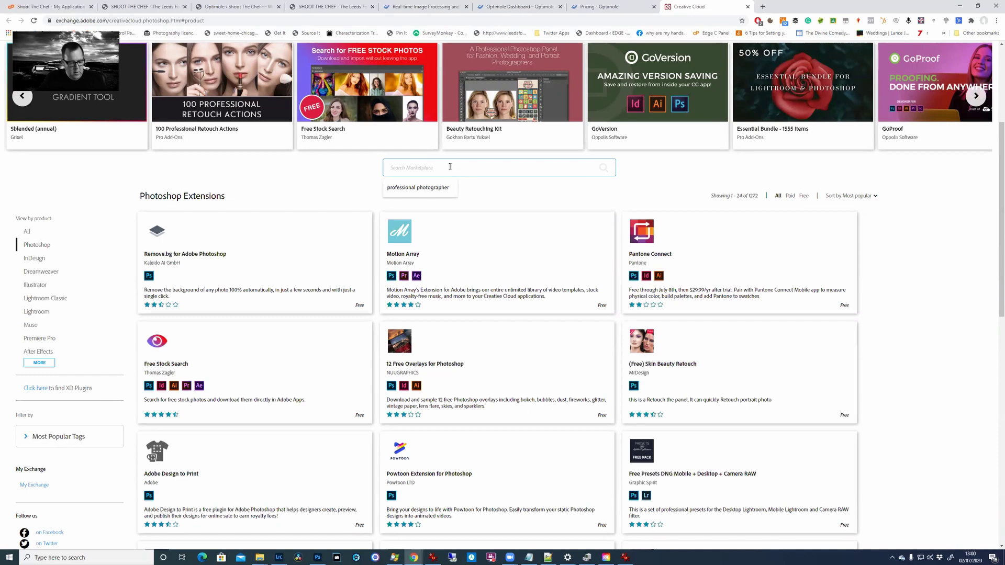
type("Li")
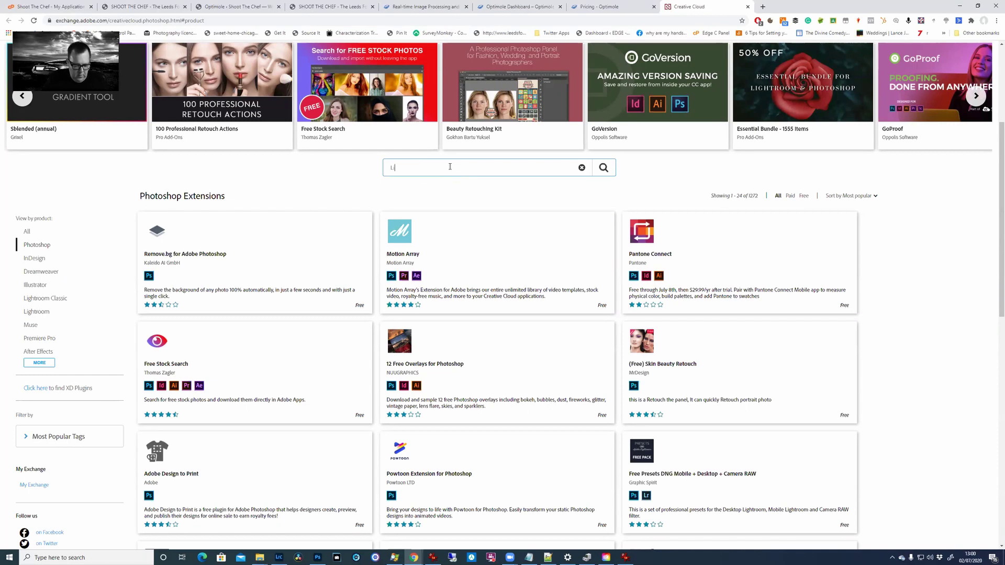
type("minos")
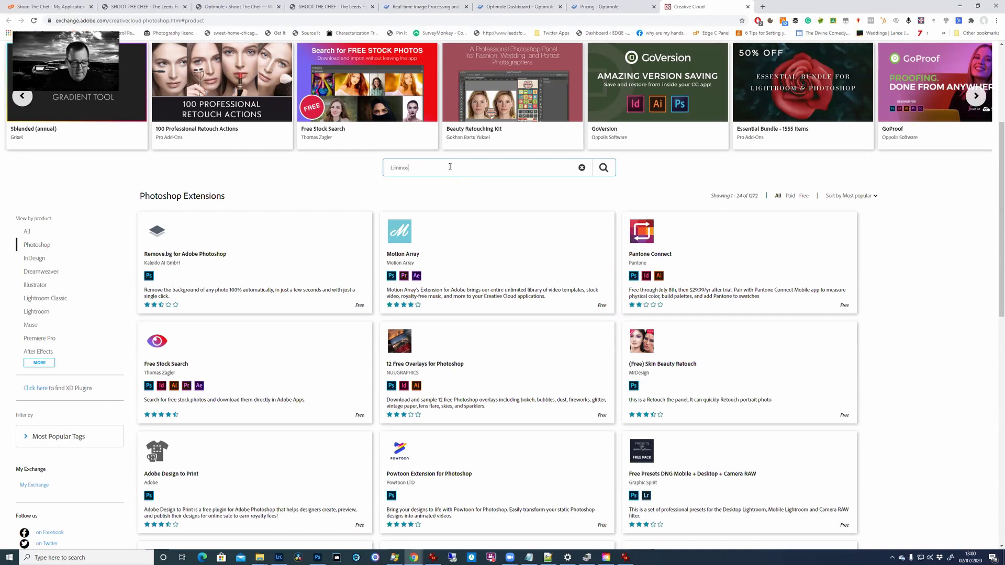
type("ity")
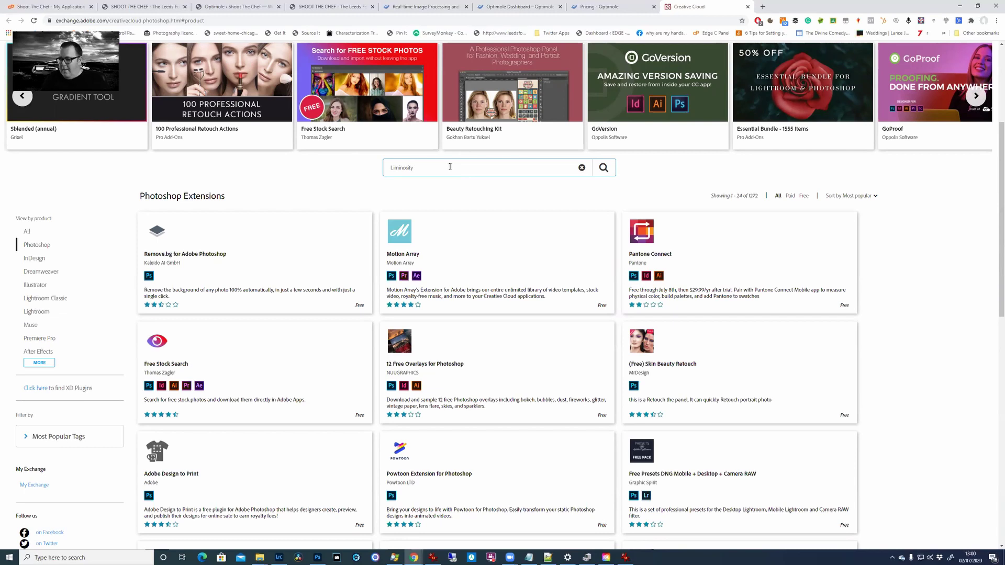
key("Left")
key("Left")
key("Left")
key("Left")
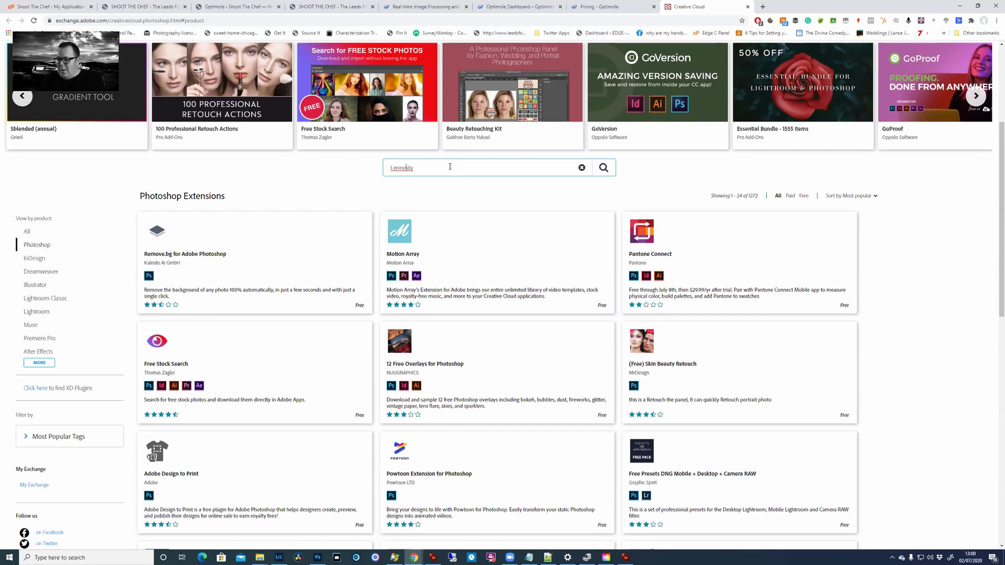
key("BackSpace")
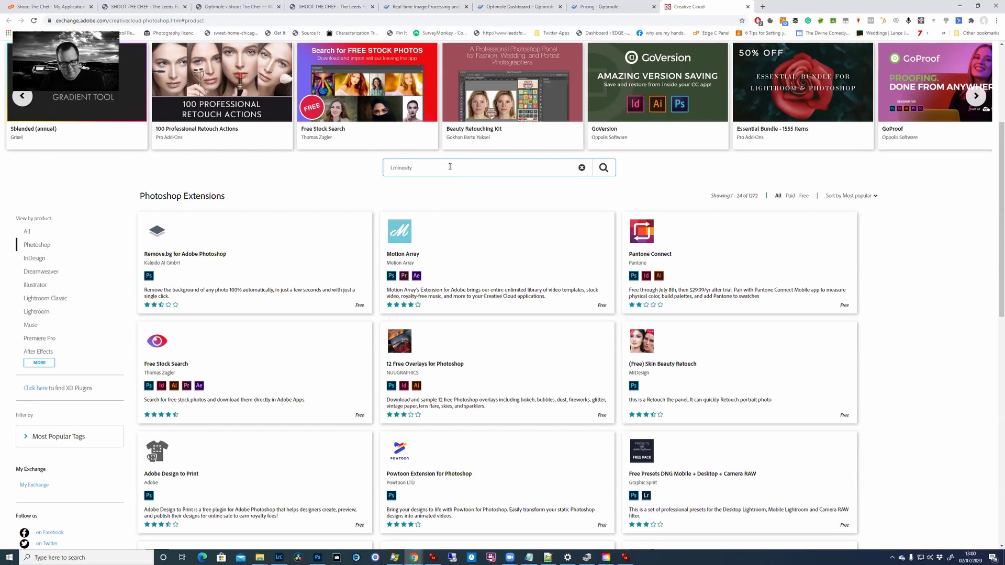
type("u")
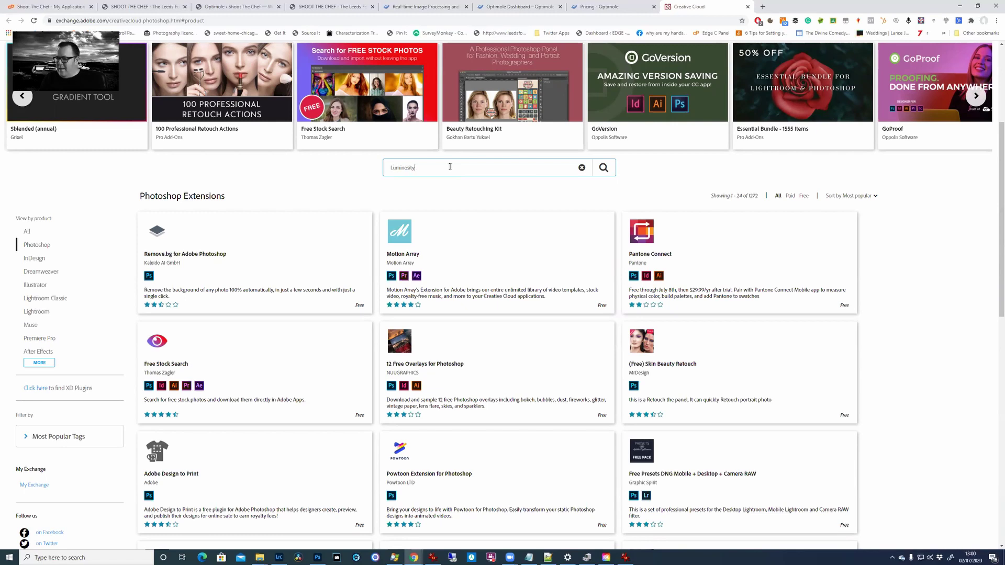
type(" Mask")
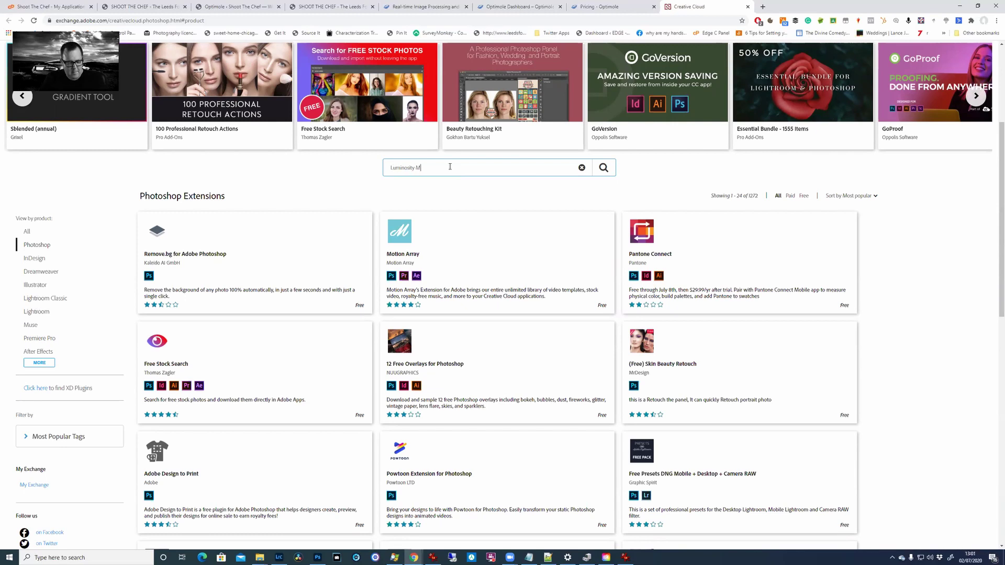
left_click(605, 168)
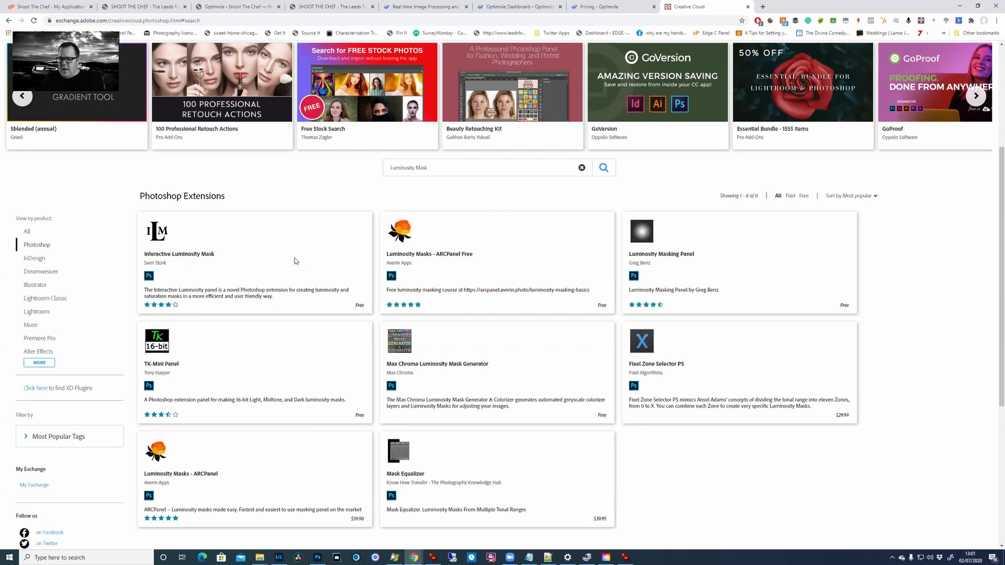
scroll(540, 309, "up", 5, "ctrl")
scroll(830, 387, "down", 2)
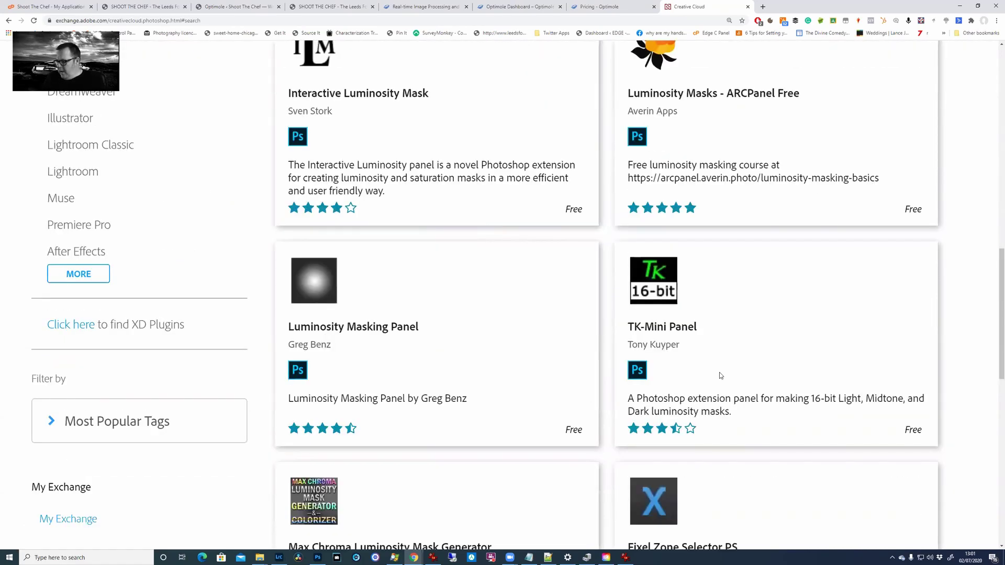
scroll(840, 379, "down", 6)
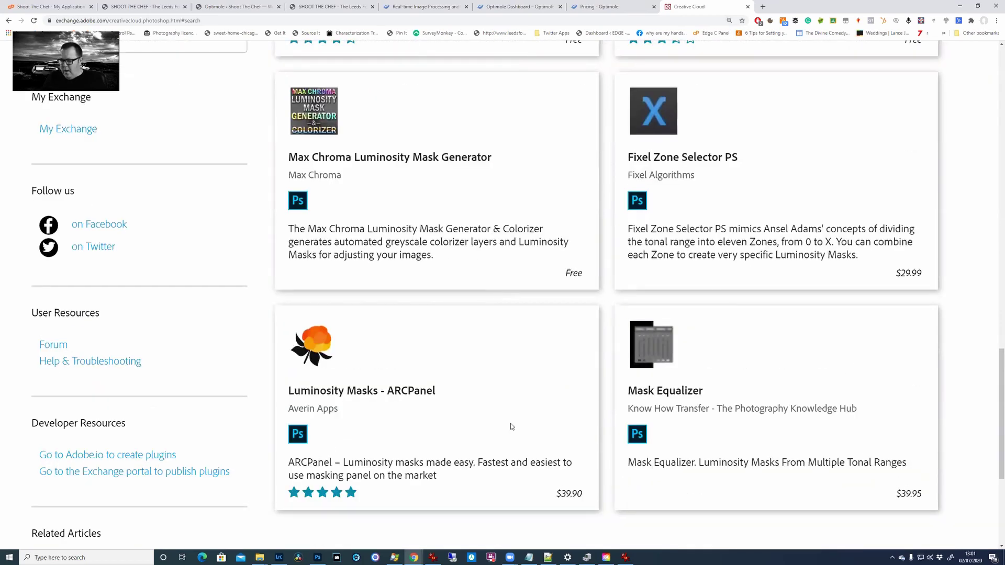
scroll(701, 229, "up", 8)
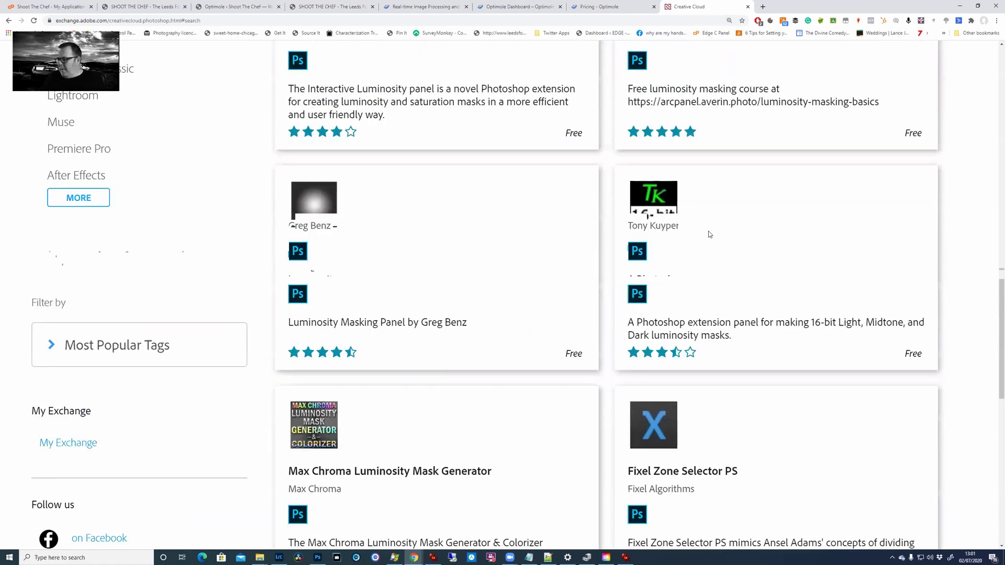
scroll(709, 234, "down", 1)
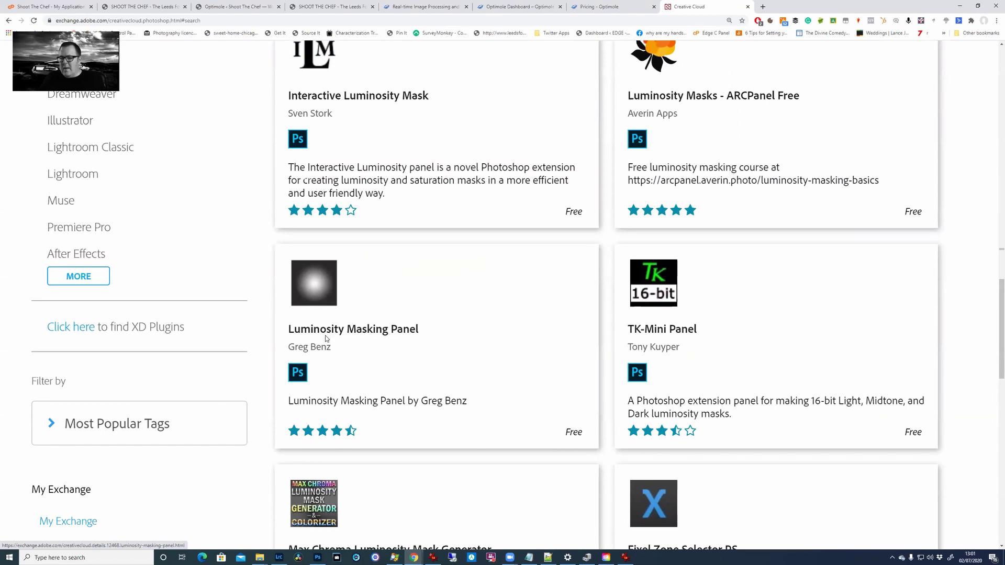
- Open the Luminosity Masking Panel extension page to acquire it
left_click(360, 335)
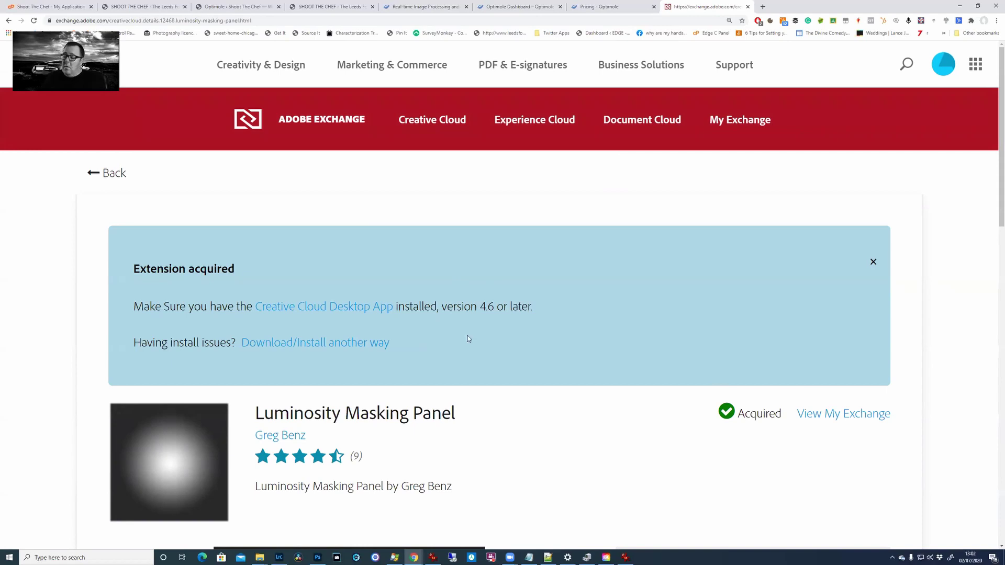
- Back in Photoshop, open Window > Extensions > Luminosity Masks and drag the panel off the photo
left_click(317, 557)
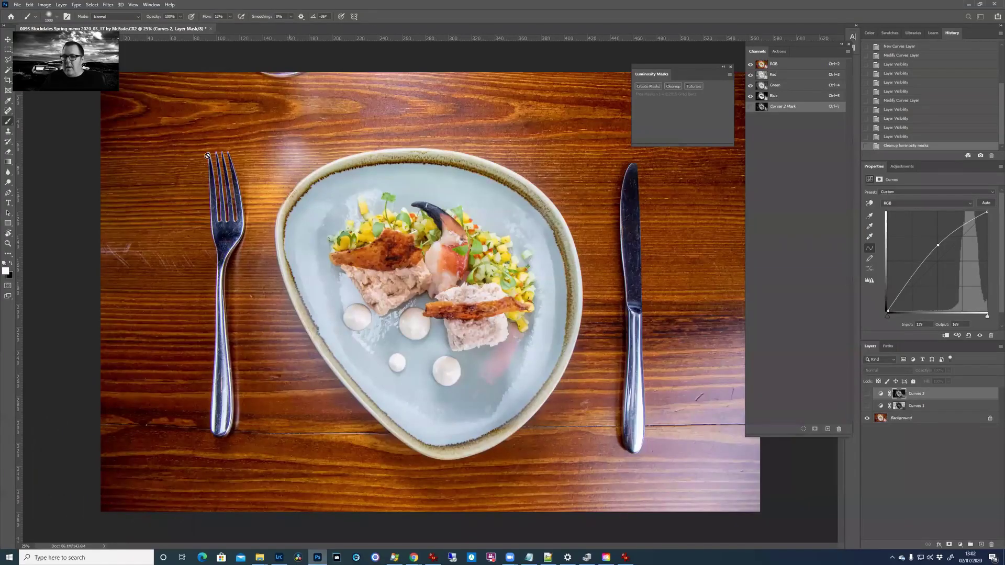
left_click(153, 5)
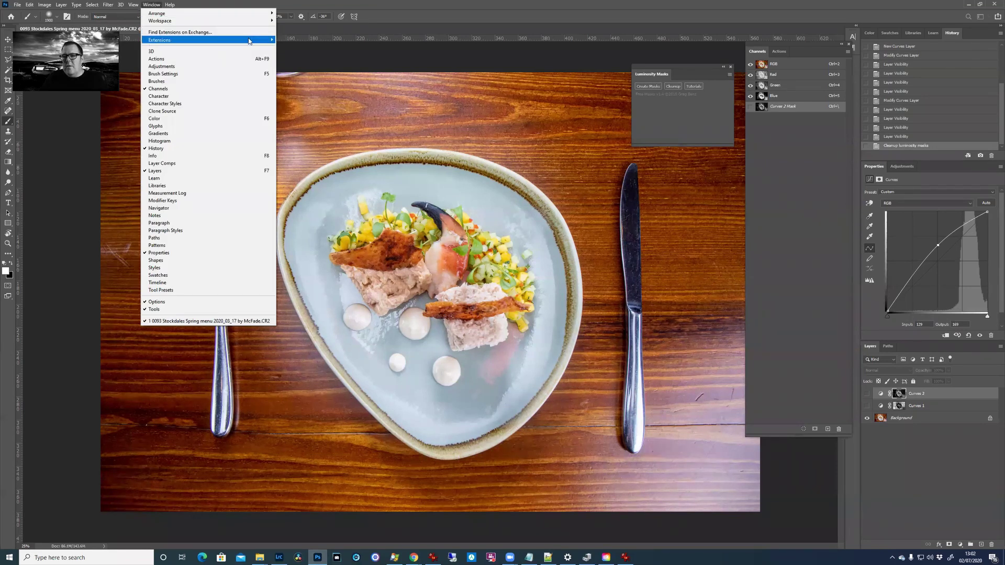
mouse_move(248, 40)
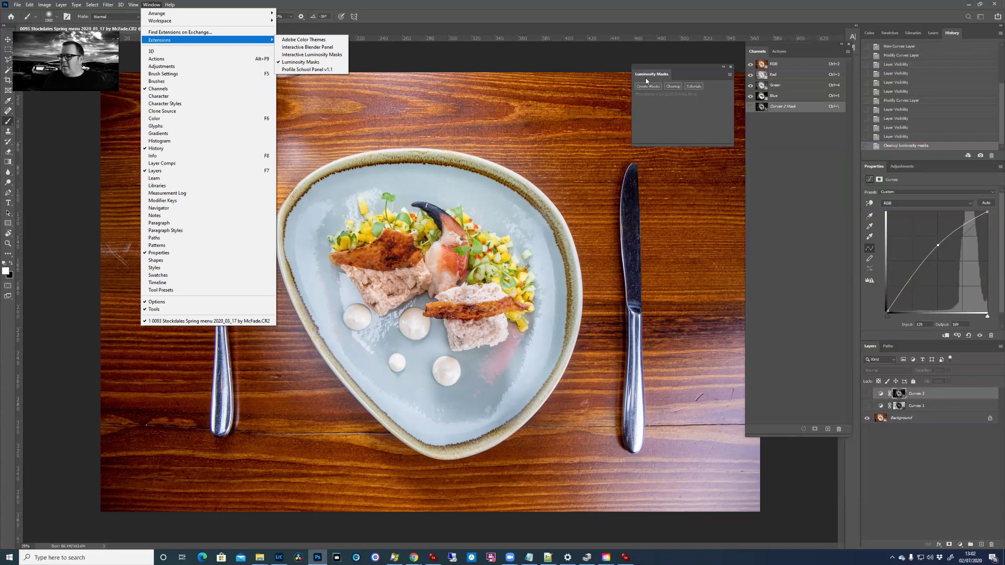
left_click(691, 69)
left_click_drag(689, 68, 675, 43)
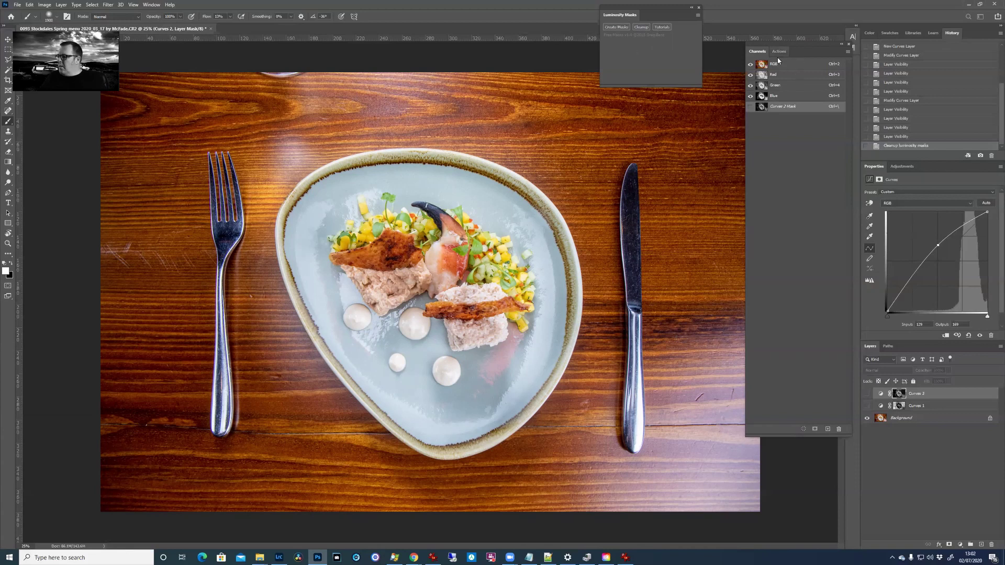
- Run Create Masks in the Luminosity Masks panel and confirm the Script Alert notice
left_click(621, 29)
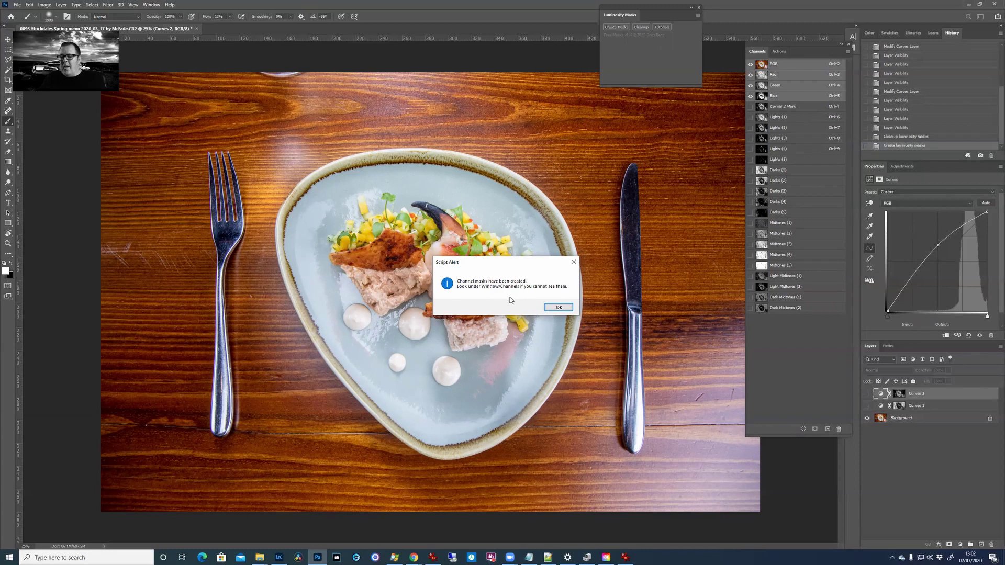
left_click(560, 309)
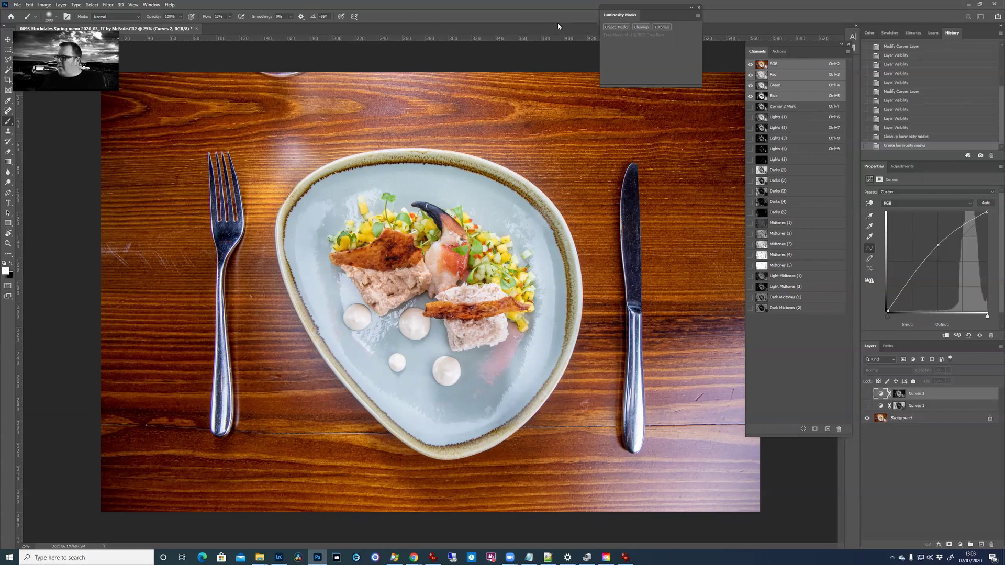
left_click(152, 4)
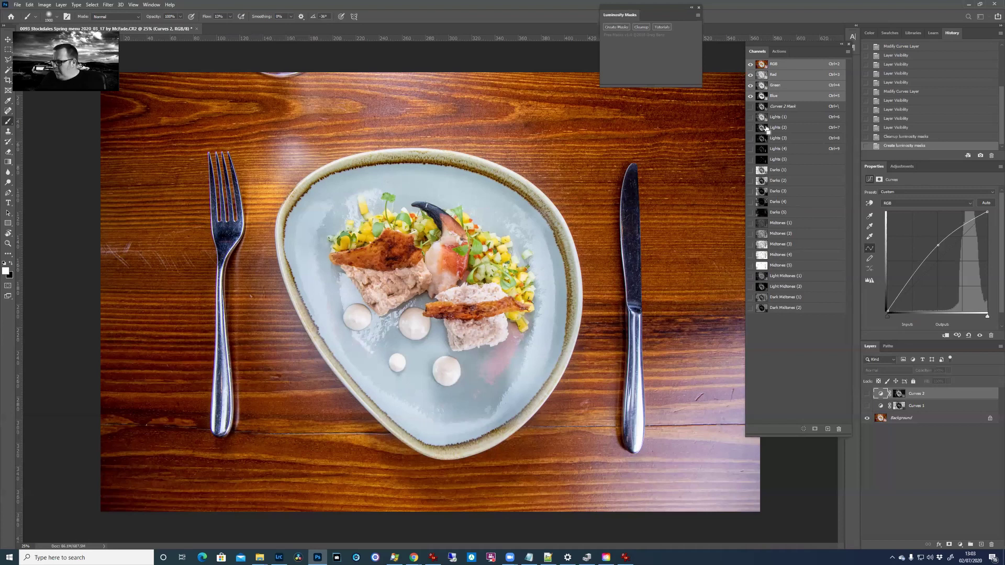
- Preview the Lights masks, from Lights (5) to broader ones, as selections over the plate highlights
left_click(762, 161, "ctrl")
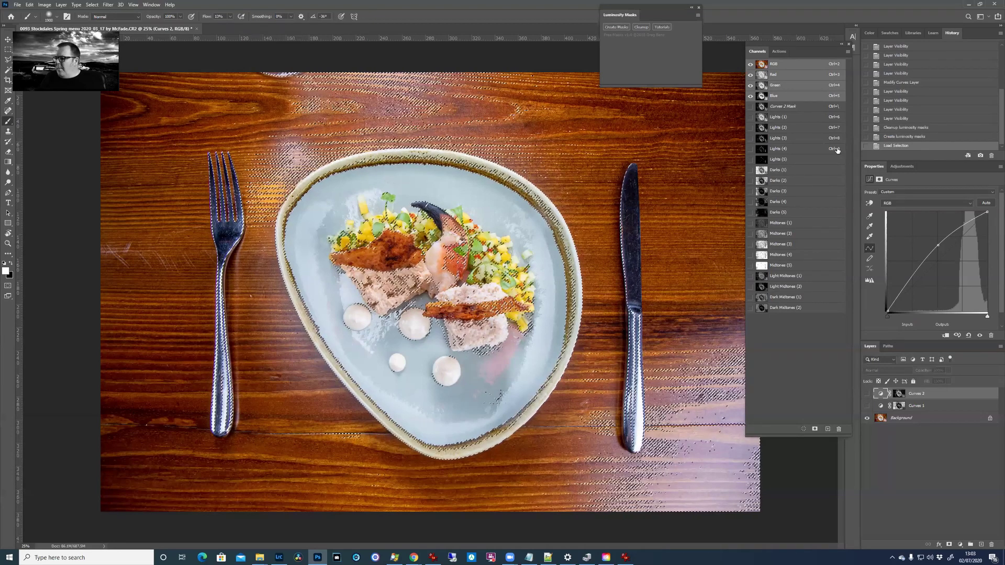
left_click(763, 160, "ctrl")
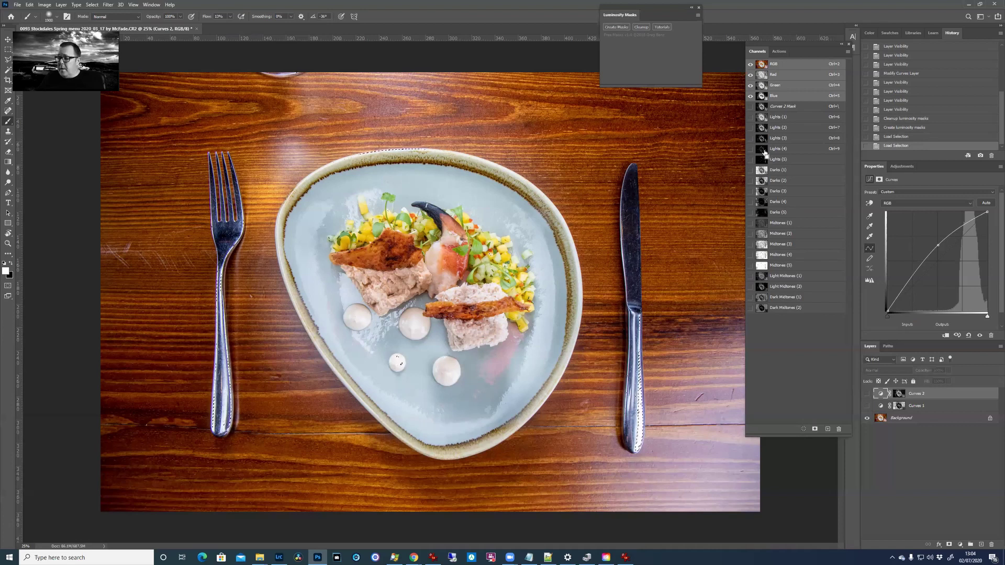
left_click(763, 152, "ctrl")
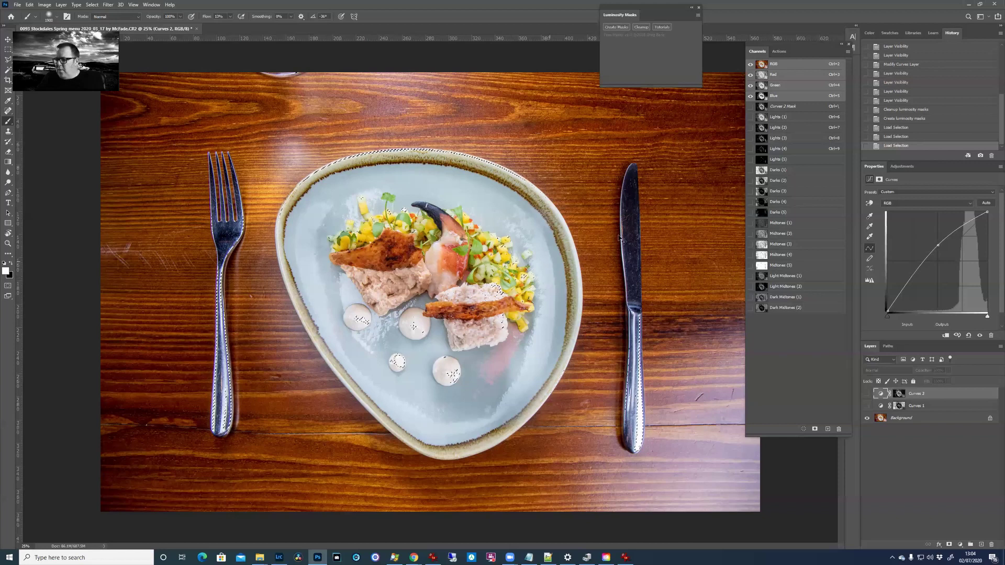
left_click(764, 141, "ctrl")
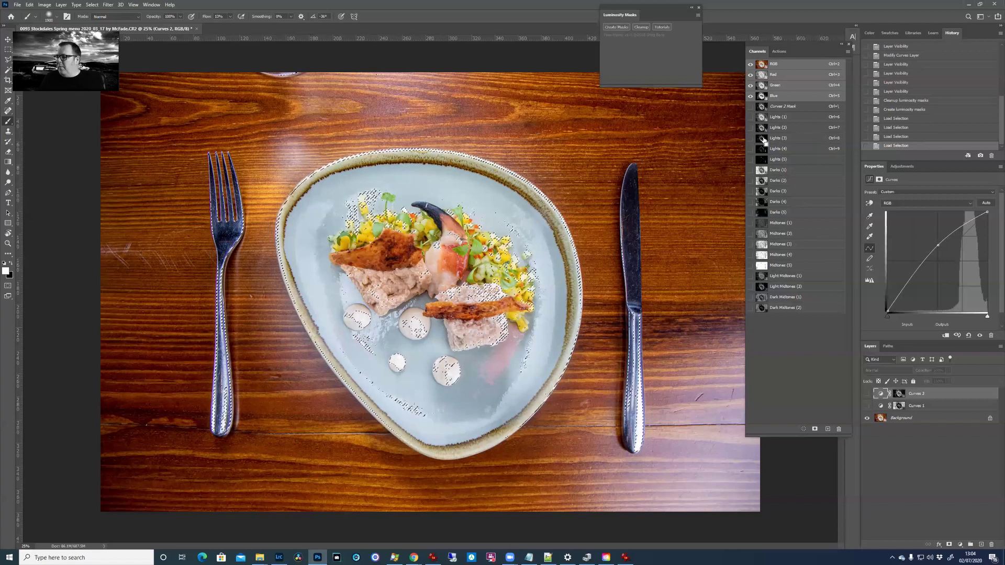
left_click(762, 130, "ctrl")
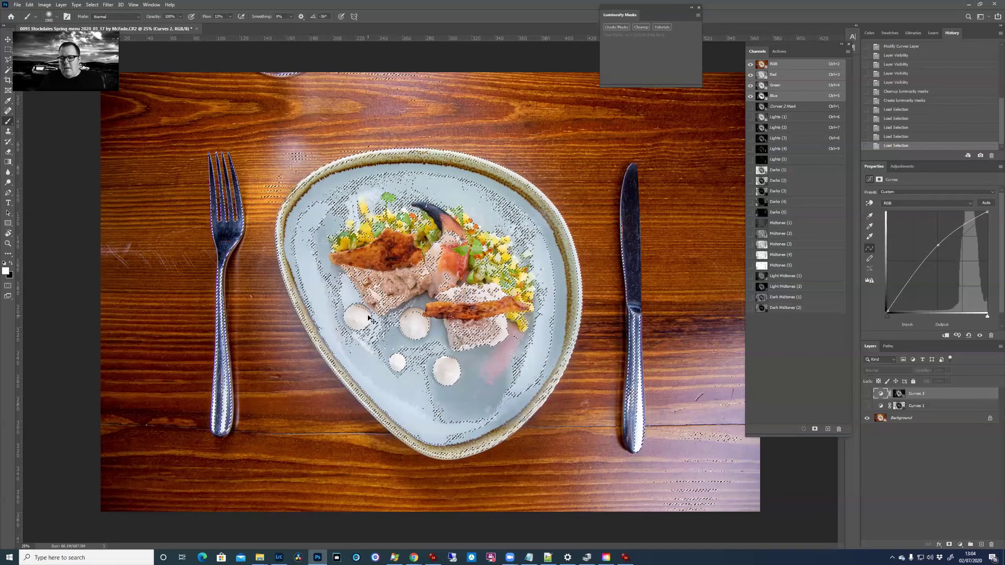
left_click(762, 118, "ctrl")
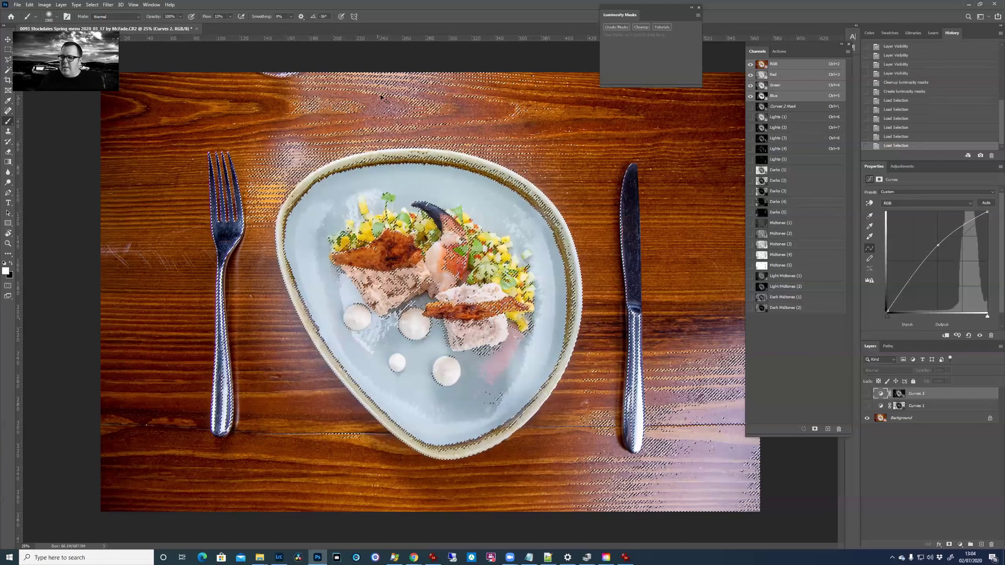
left_click(762, 138, "ctrl")
left_click(763, 149, "ctrl")
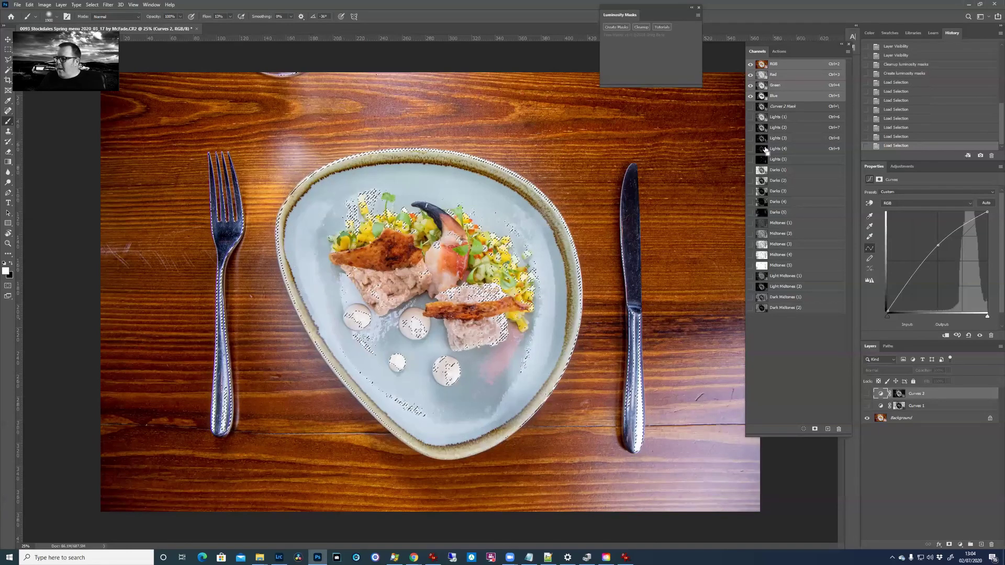
left_click(765, 160, "ctrl")
left_click(765, 160, "ctrl")
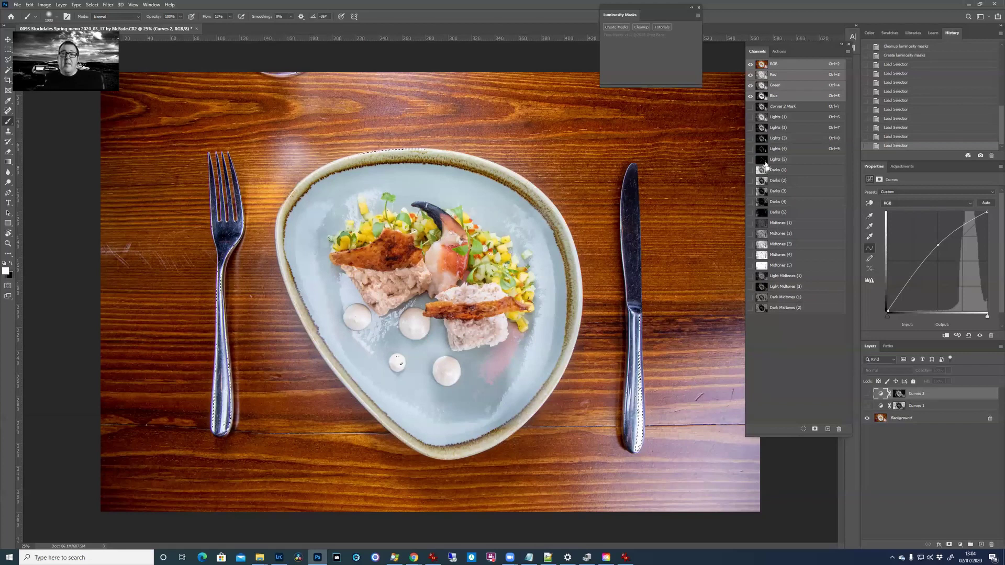
- Preview the Darks masks as selections, ending on Darks (3) over the tabletop wood grain
left_click(763, 222, "ctrl")
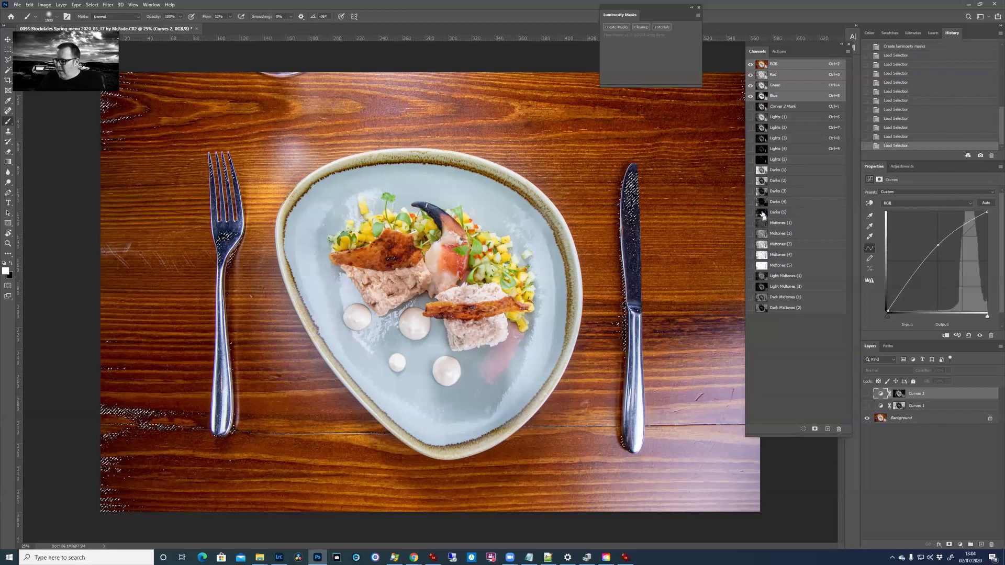
left_click(762, 215, "ctrl")
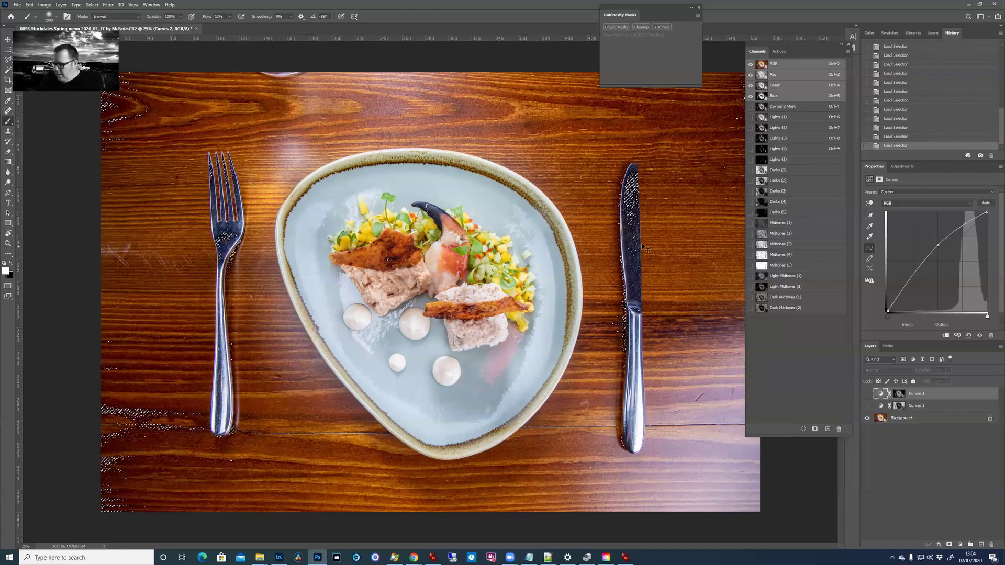
left_click(763, 181, "ctrl")
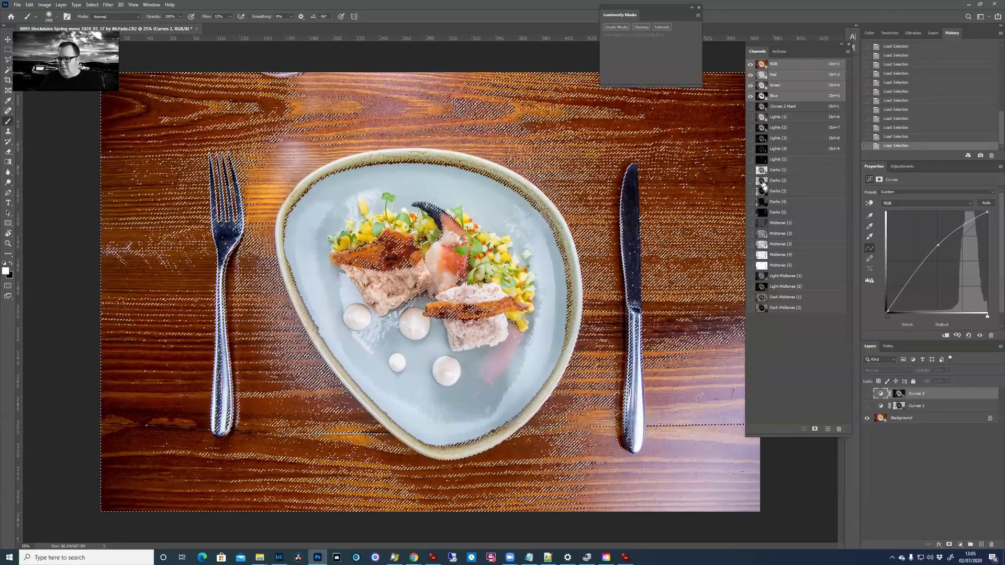
left_click(762, 171, "ctrl")
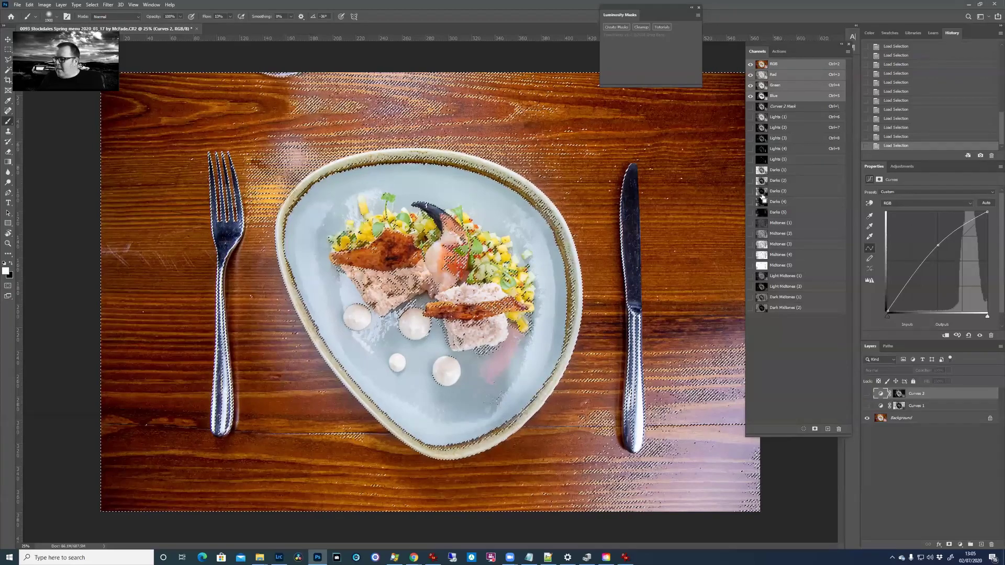
left_click(763, 193, "ctrl")
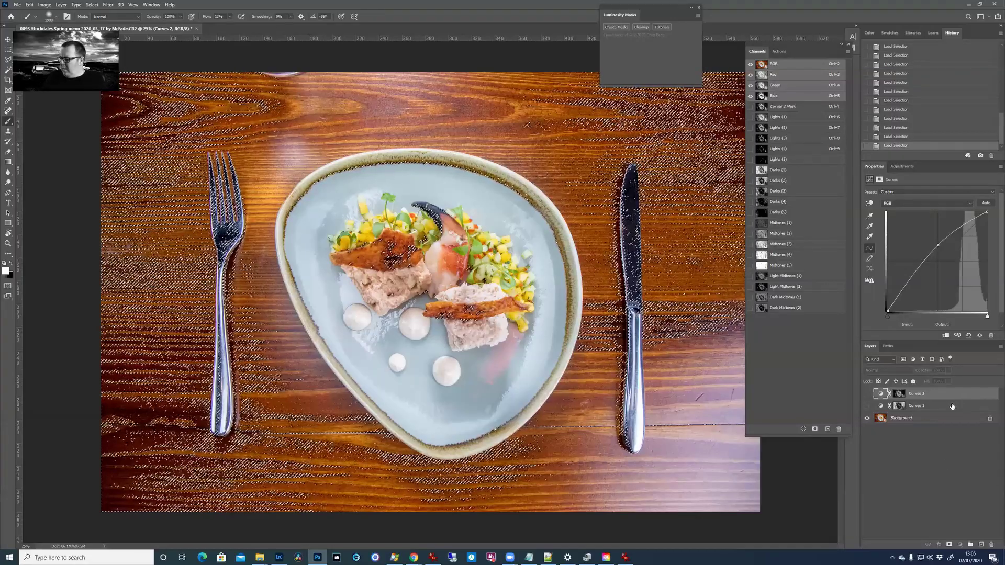
- Delete the old Curves 1 and Curves 2 layers and clear the selection
left_click(952, 406, "shift")
left_click_drag(952, 407, 992, 544)
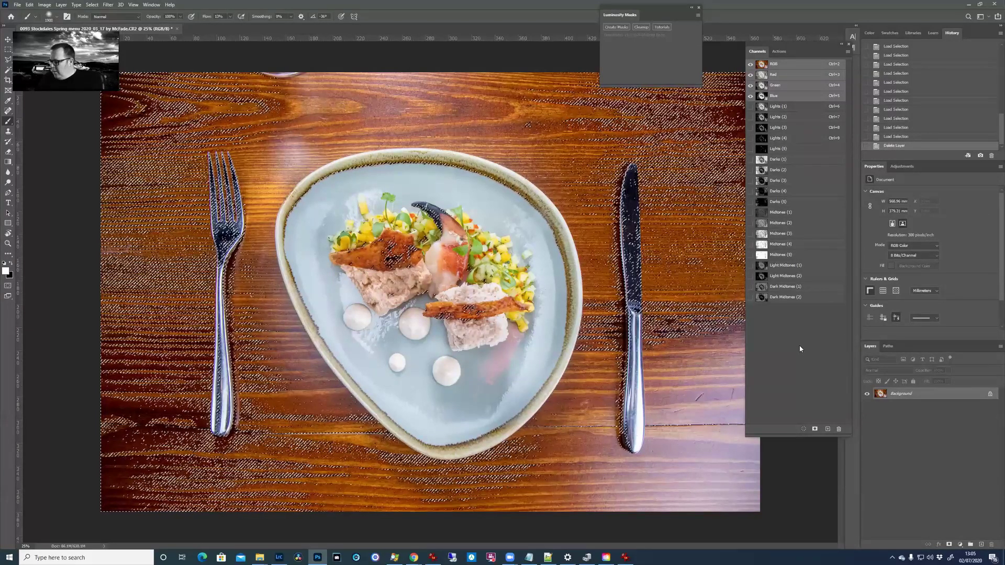
key("ctrl+d")
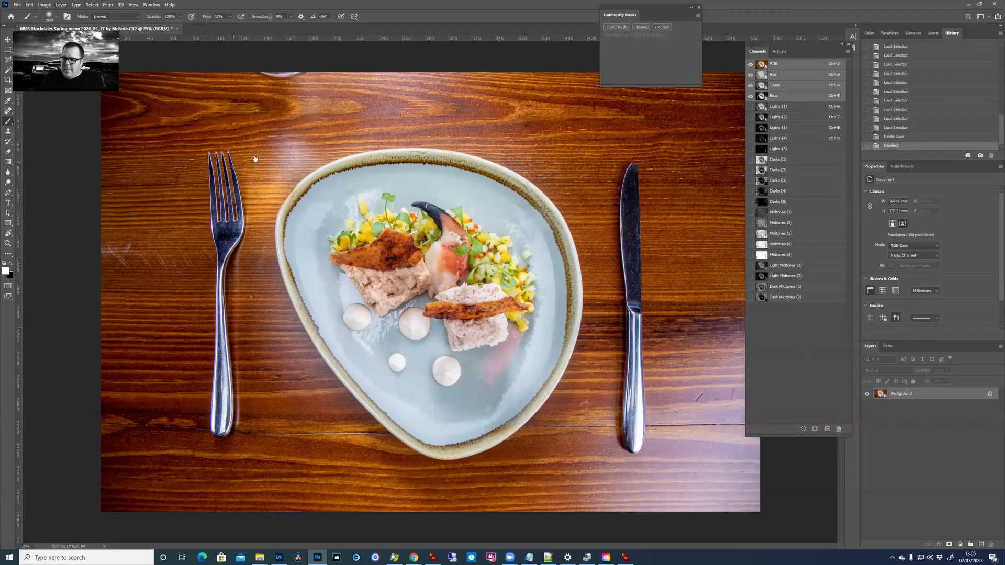
- Load a Darks luminosity mask as the selection for a new adjustment layer
left_click(763, 192, "ctrl")
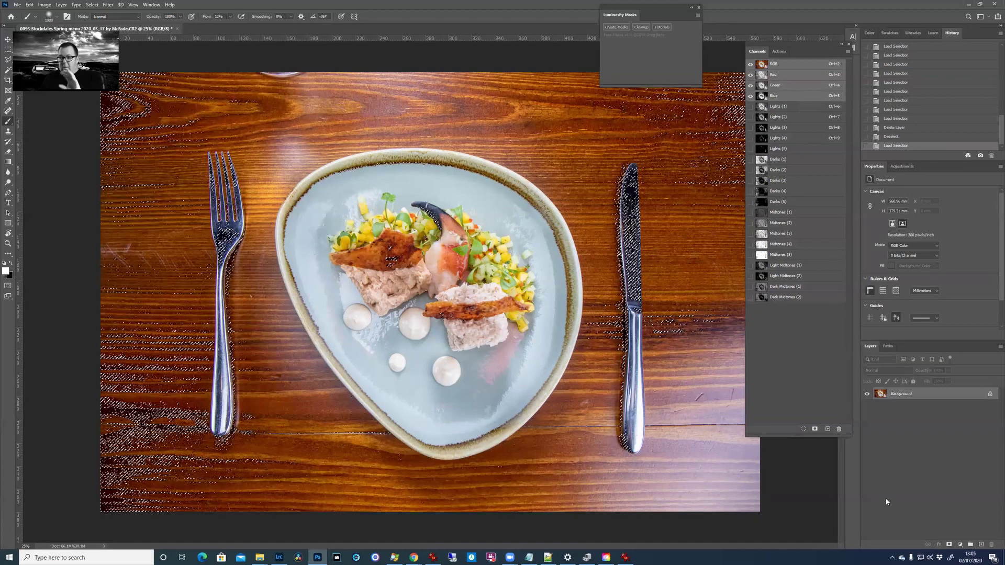
left_click(959, 544)
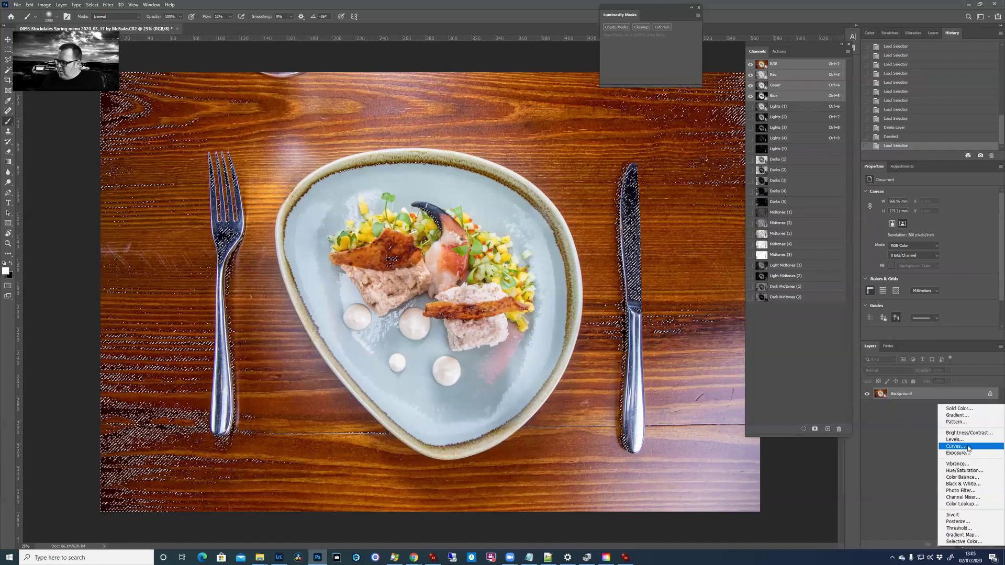
left_click(963, 527)
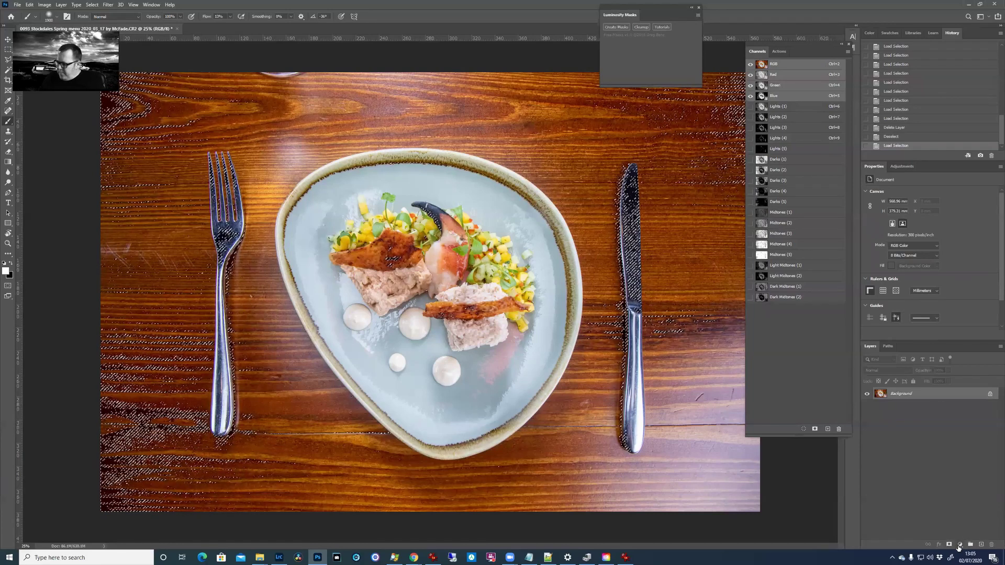
left_click(960, 545)
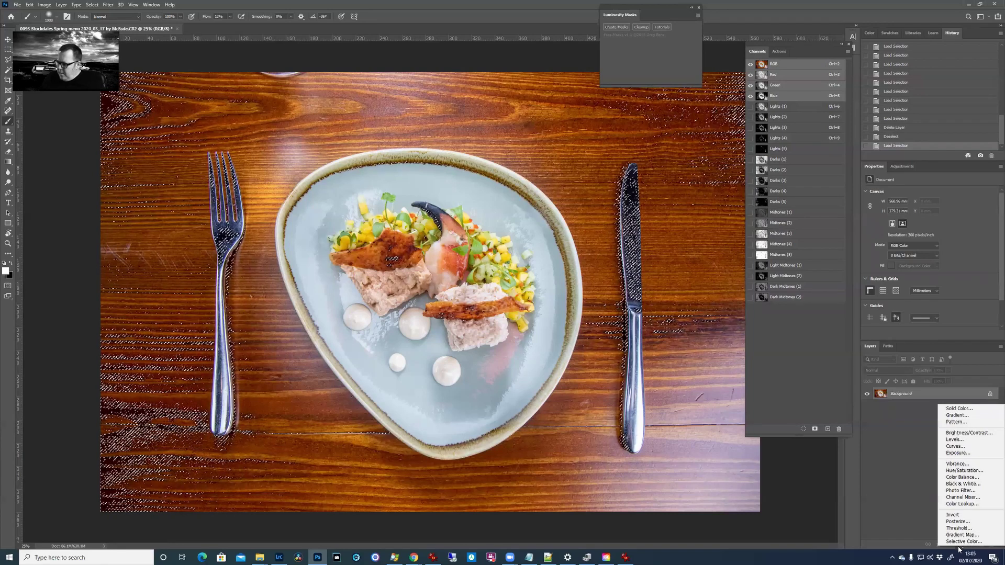
- Add a masked Curves 1 layer, dip its curve to darken shadows, and compare its visibility
left_click(966, 448)
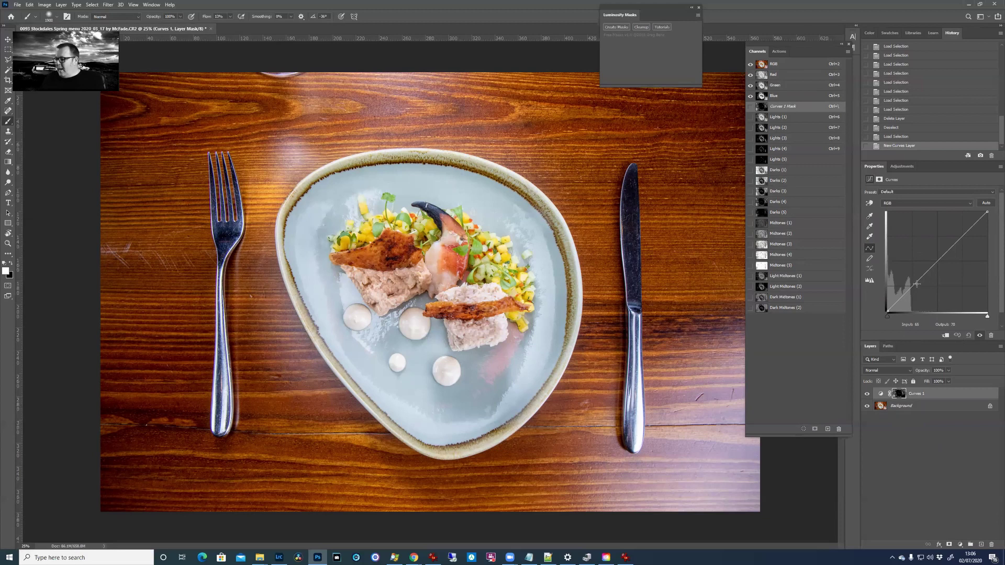
mouse_move(910, 288)
left_mouse_down()
mouse_move(902, 268)
mouse_move(919, 297)
left_mouse_up()
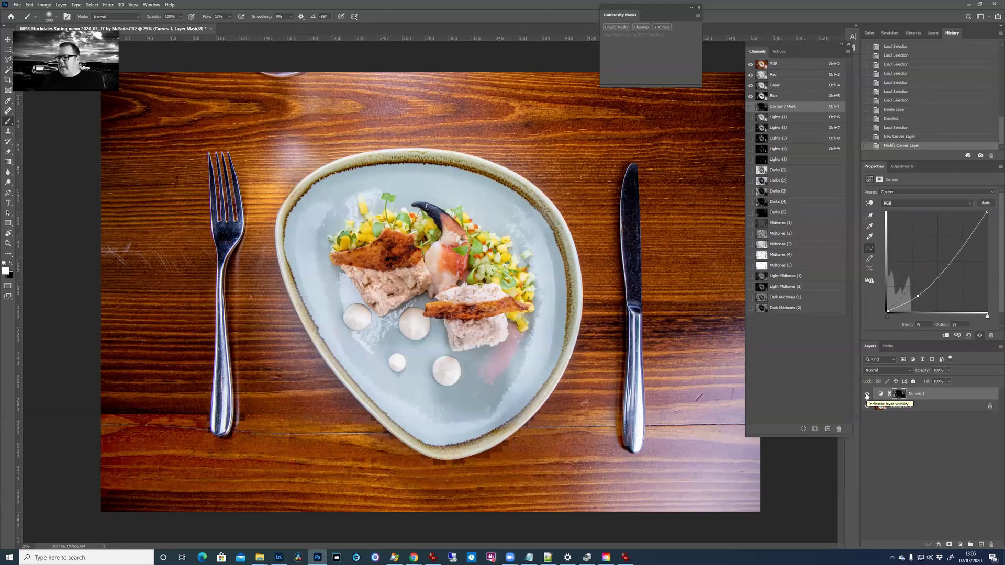
left_click(867, 395)
left_click(867, 395)
left_click(867, 394)
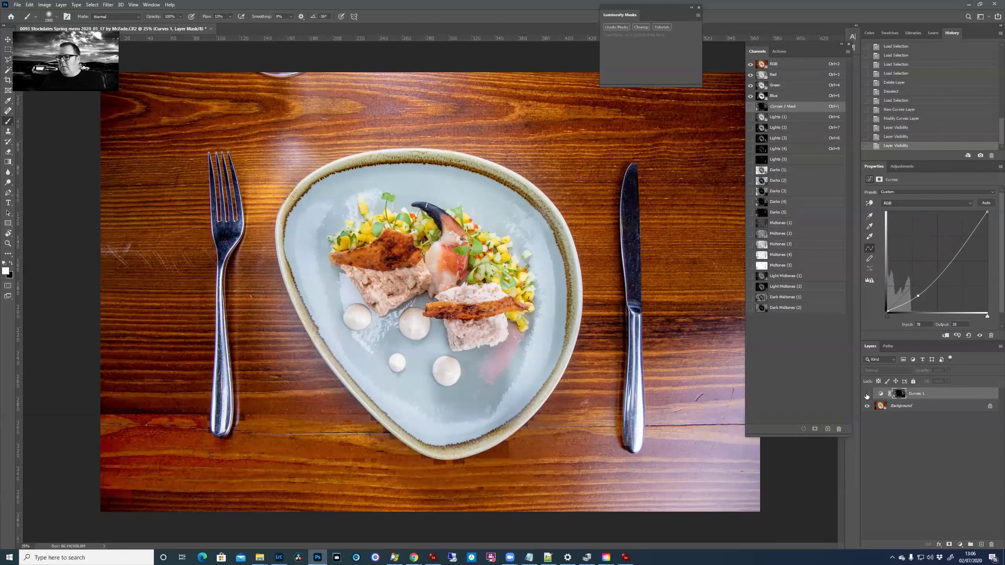
left_click(867, 395)
left_click(867, 395)
left_click(867, 395)
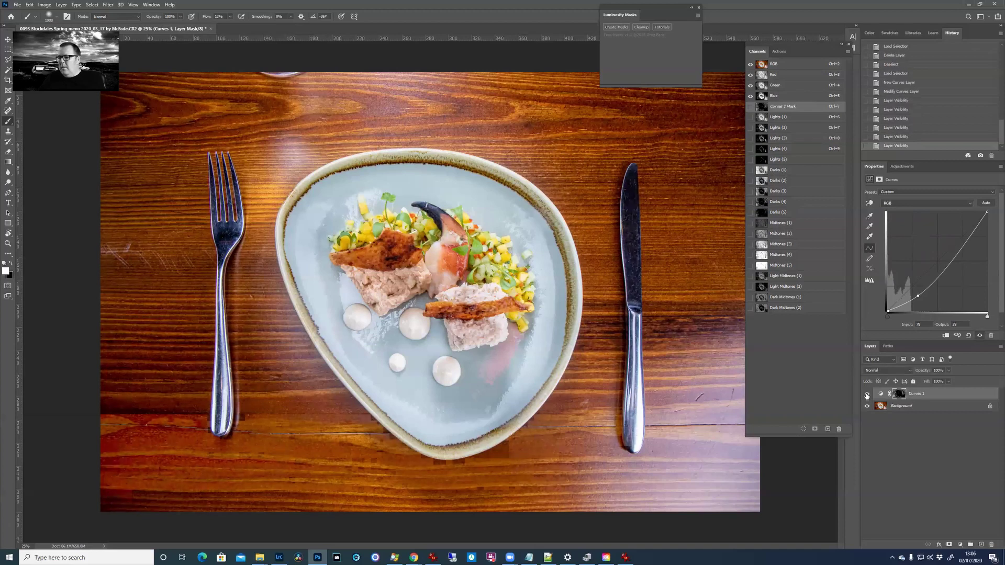
left_click(867, 394)
left_click(867, 395)
left_click(867, 395)
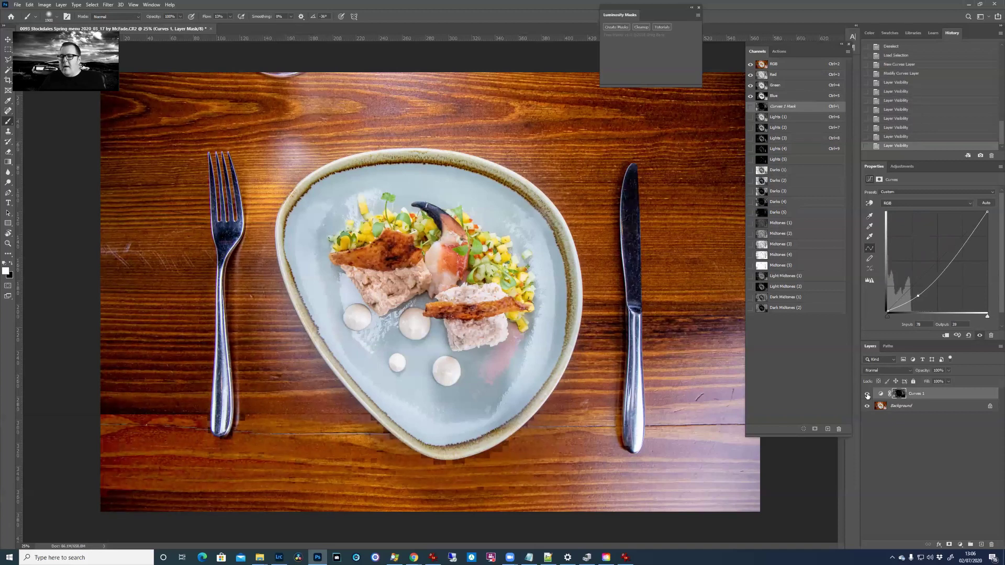
left_click(867, 395)
left_click(867, 394)
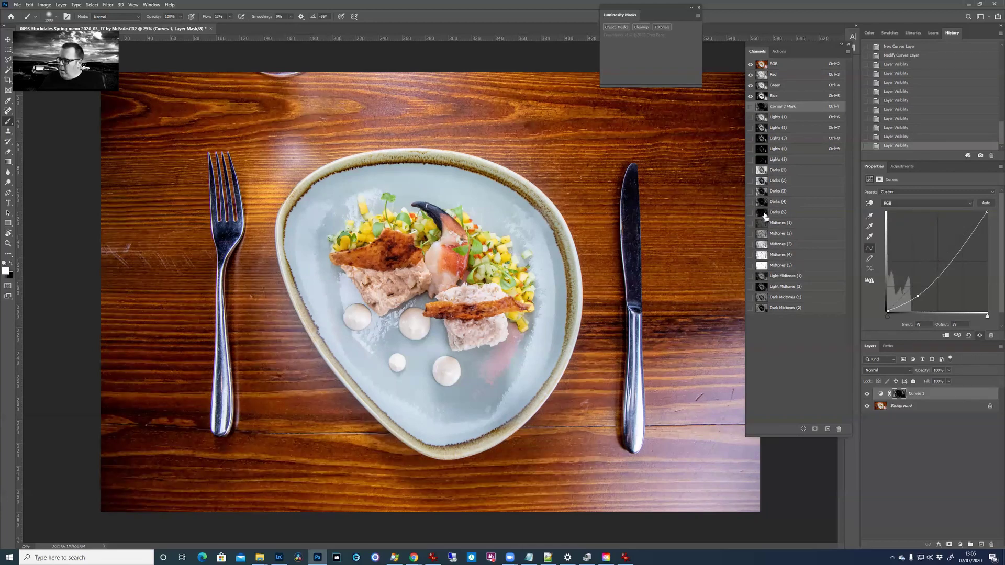
- Load the Darks (5) mask, add a masked Curves 2 layer, and pull its curve down
left_click(763, 214, "ctrl")
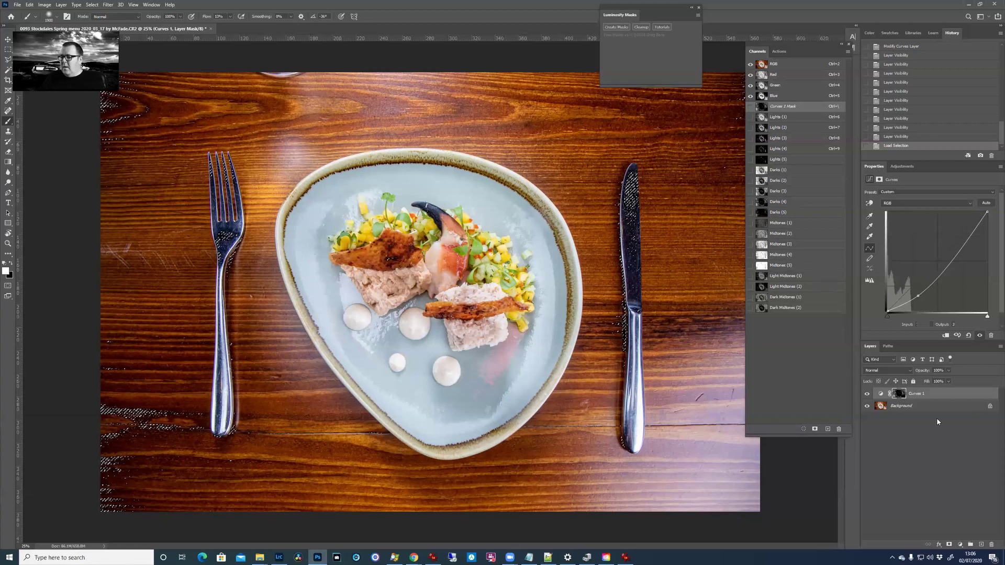
left_click(961, 544)
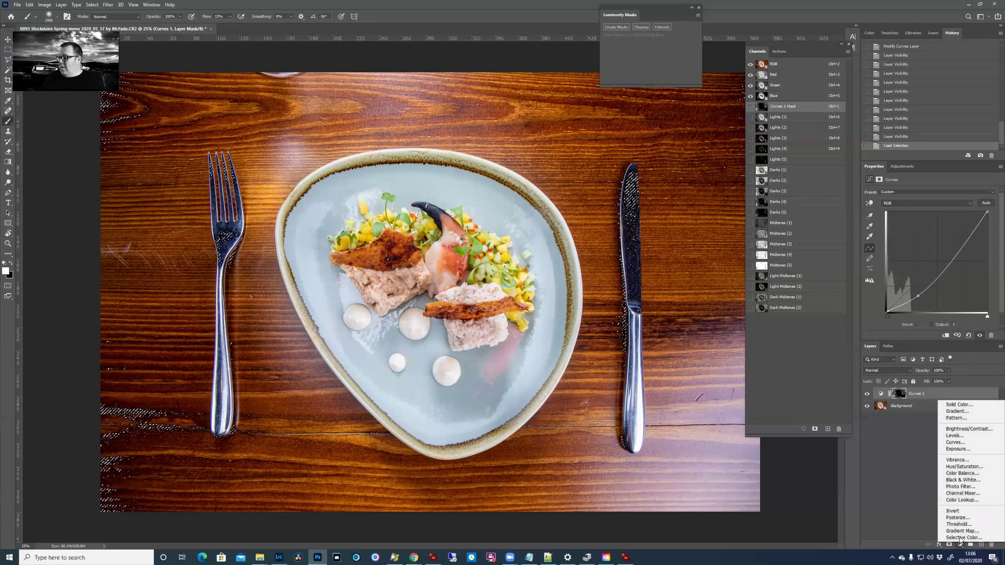
left_click(969, 442)
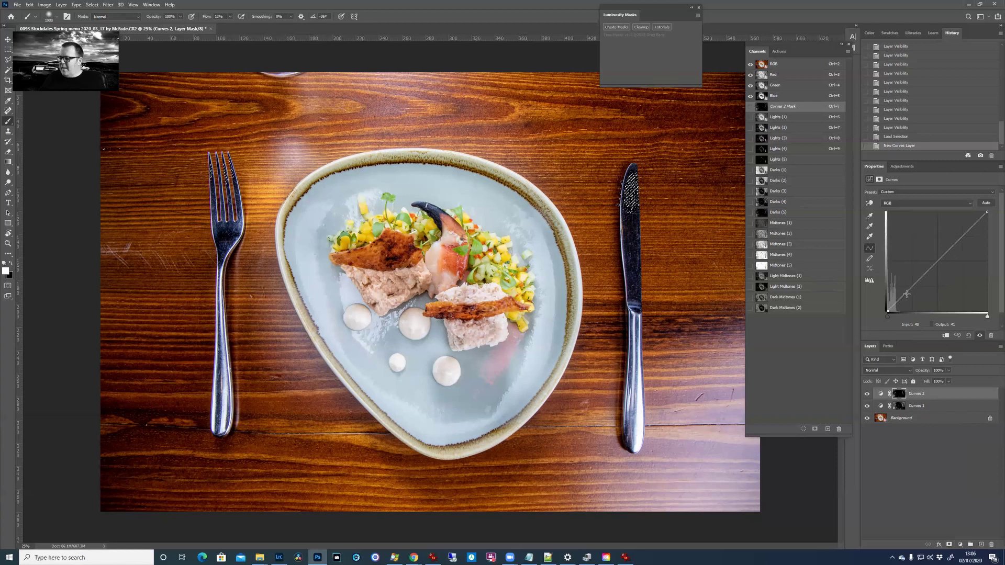
key("ctrl+d")
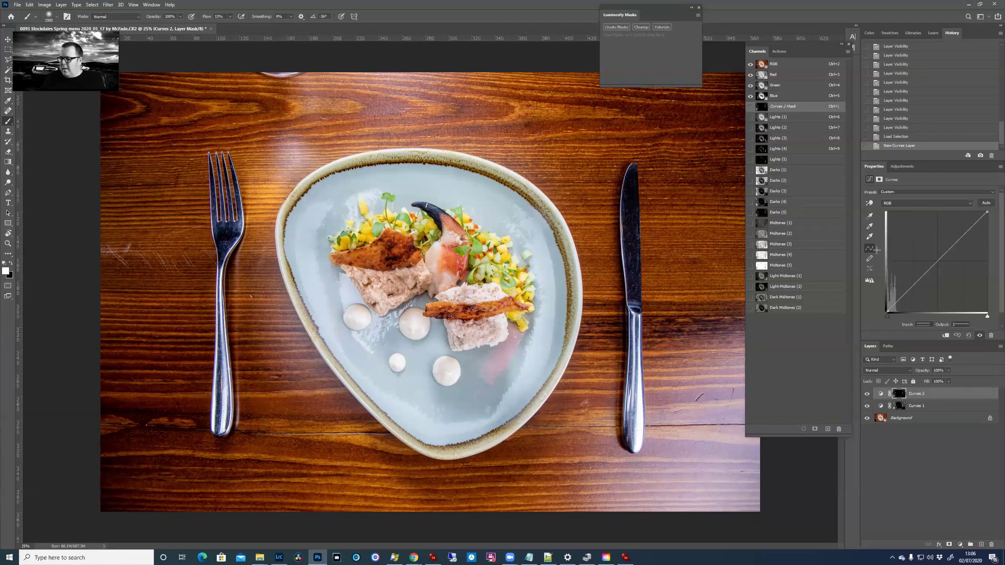
left_click_drag(937, 262, 915, 304)
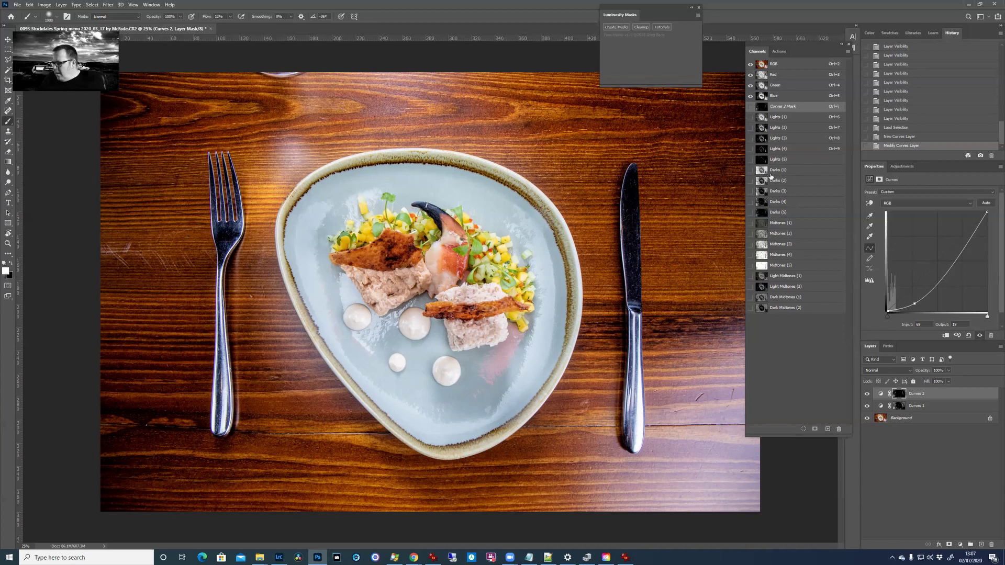
- Load a luminosity mask, add a masked Curves 3 layer, and raise its midpoint to brighten lighter tones
left_click(763, 126, "ctrl")
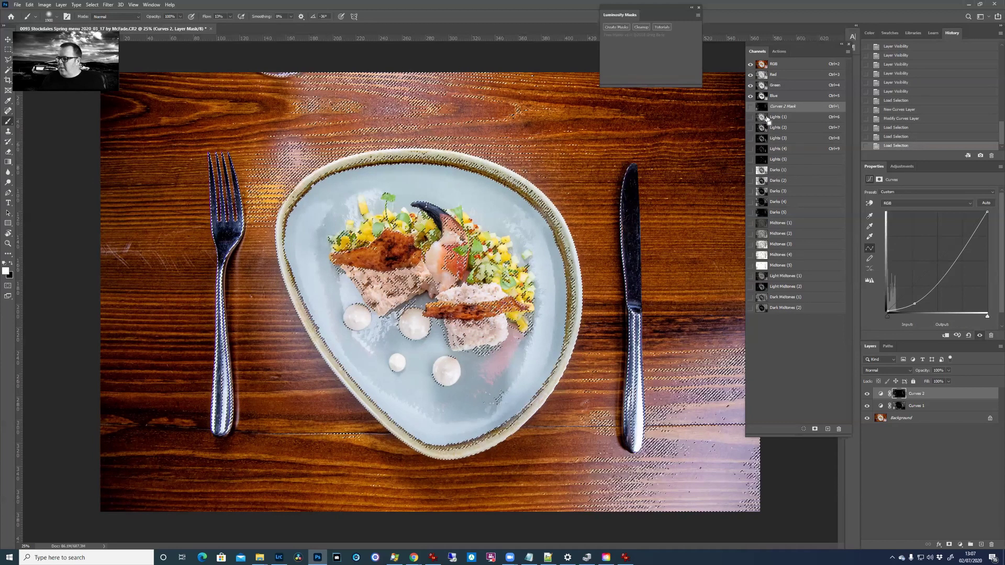
left_click(959, 545)
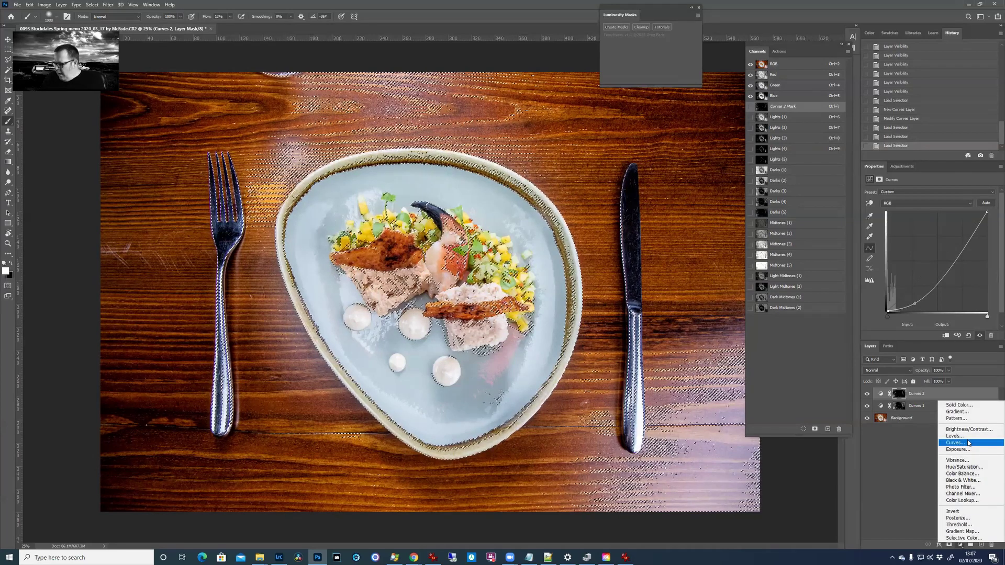
left_click(958, 445)
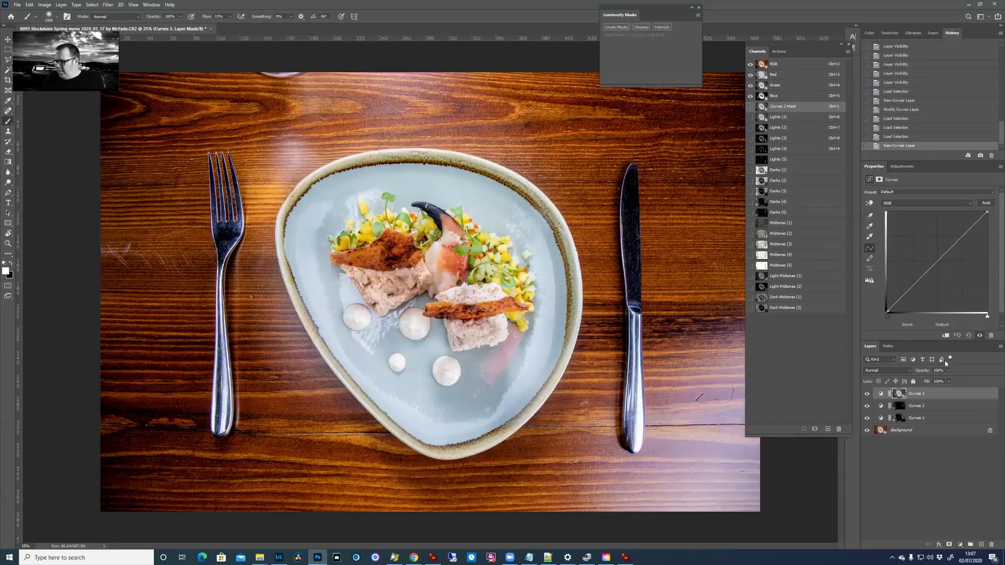
left_click(938, 260)
mouse_move(946, 253)
left_mouse_down()
mouse_move(940, 246)
mouse_move(913, 267)
mouse_move(936, 253)
left_mouse_up()
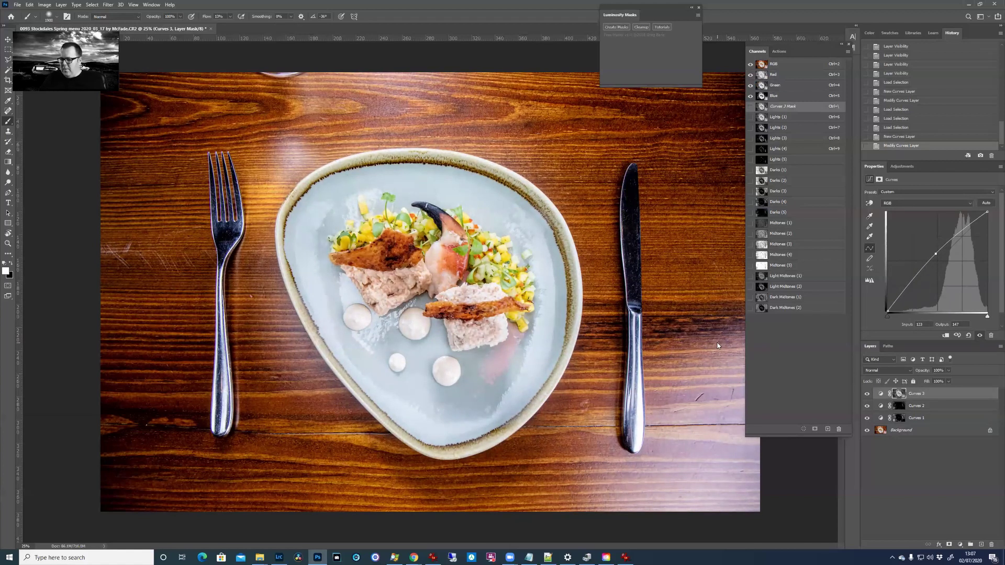
- Add a Curves 4 layer masked by the Midtones (3) selection, raising its curve slightly
left_click(762, 244, "ctrl")
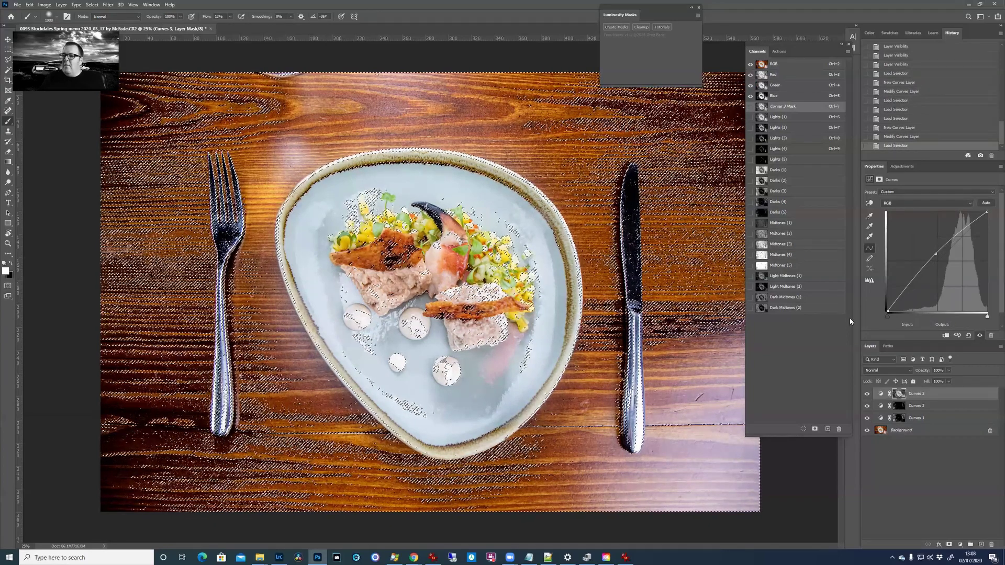
left_click(961, 545)
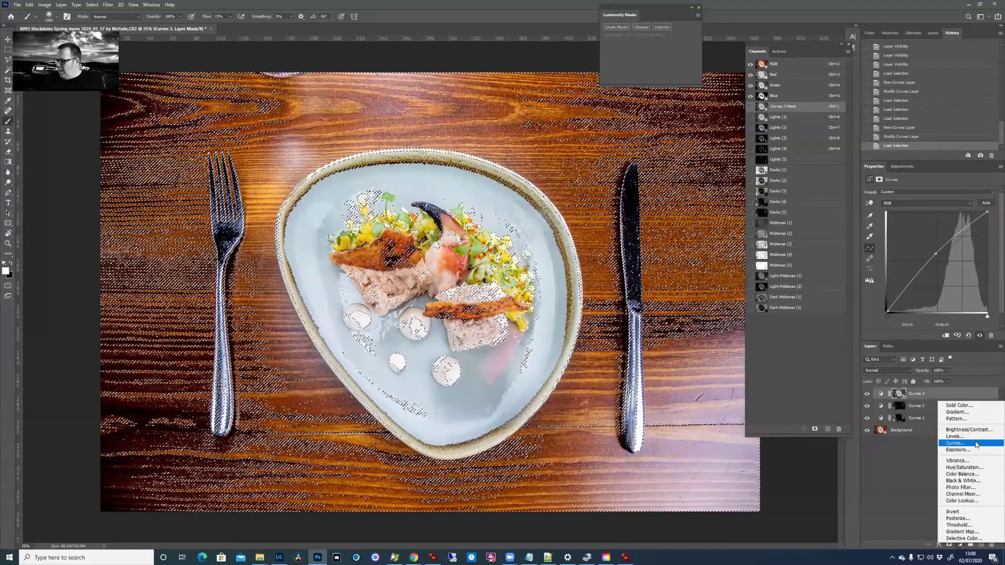
left_click(974, 443)
mouse_move(940, 259)
left_mouse_down()
mouse_move(934, 250)
mouse_move(952, 269)
mouse_move(938, 254)
left_mouse_up()
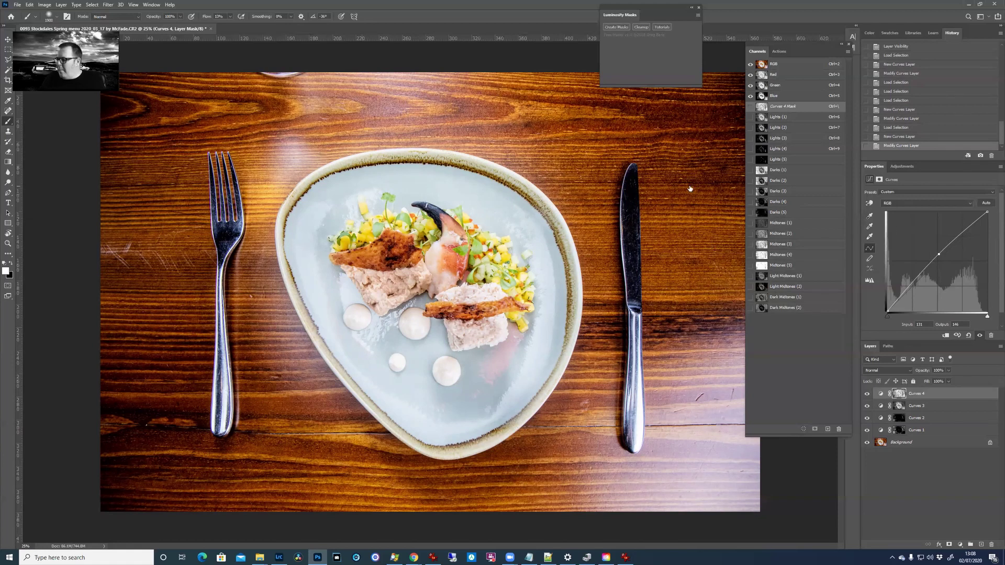
- Load a Lights highlight selection and add a Curves 5 layer with its curve pulled down
left_click(762, 141, "ctrl")
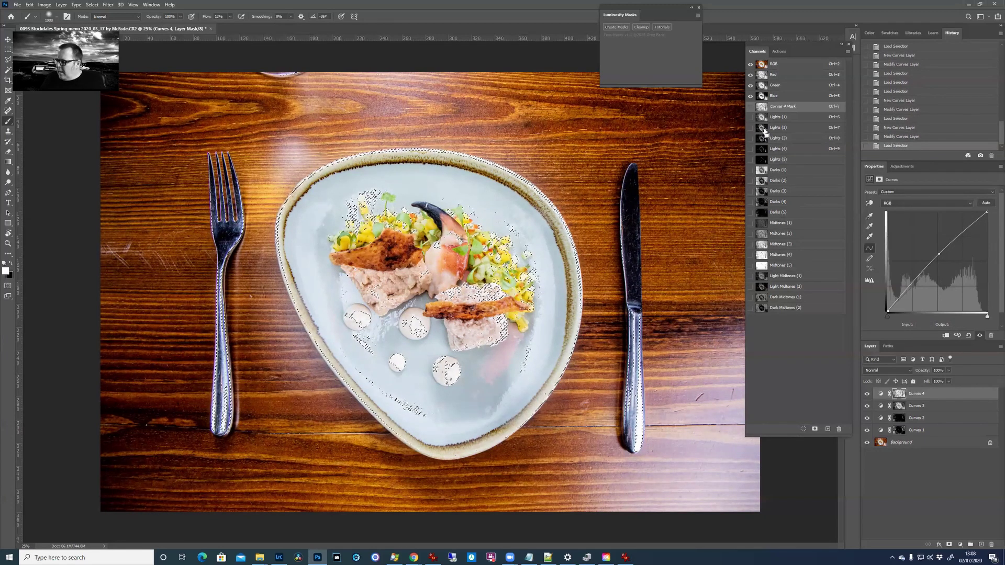
left_click(764, 118, "ctrl")
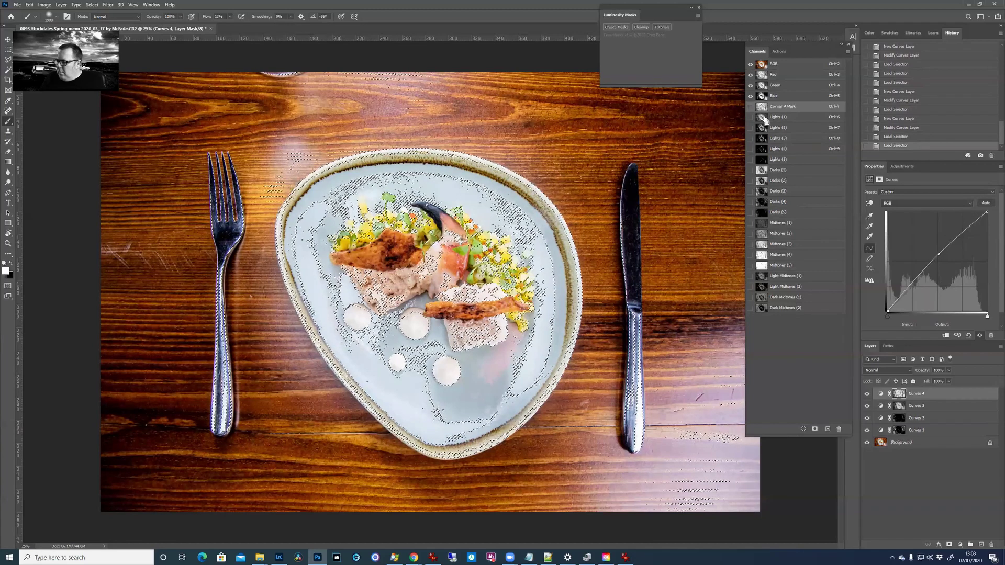
left_click(764, 119, "ctrl")
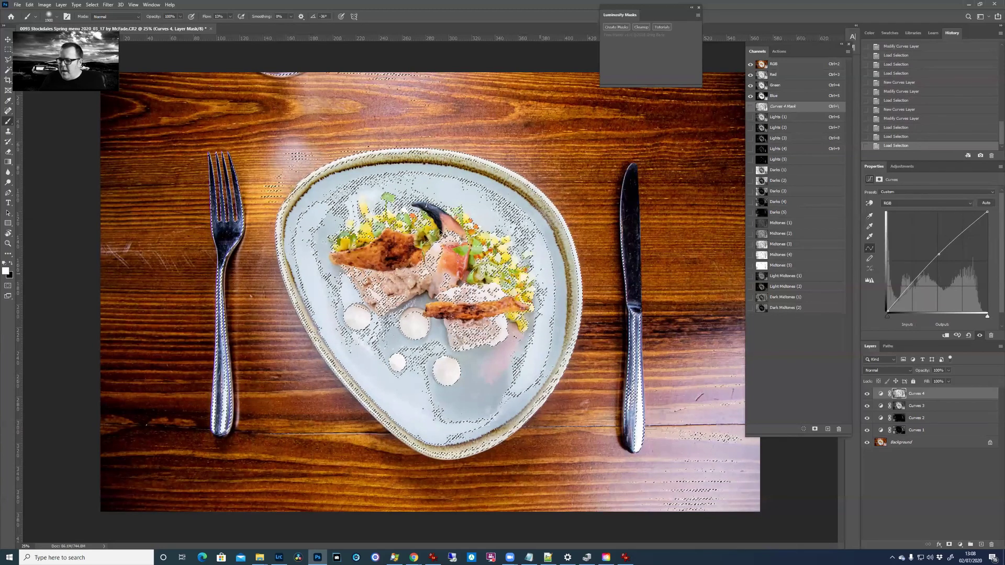
left_click(960, 545)
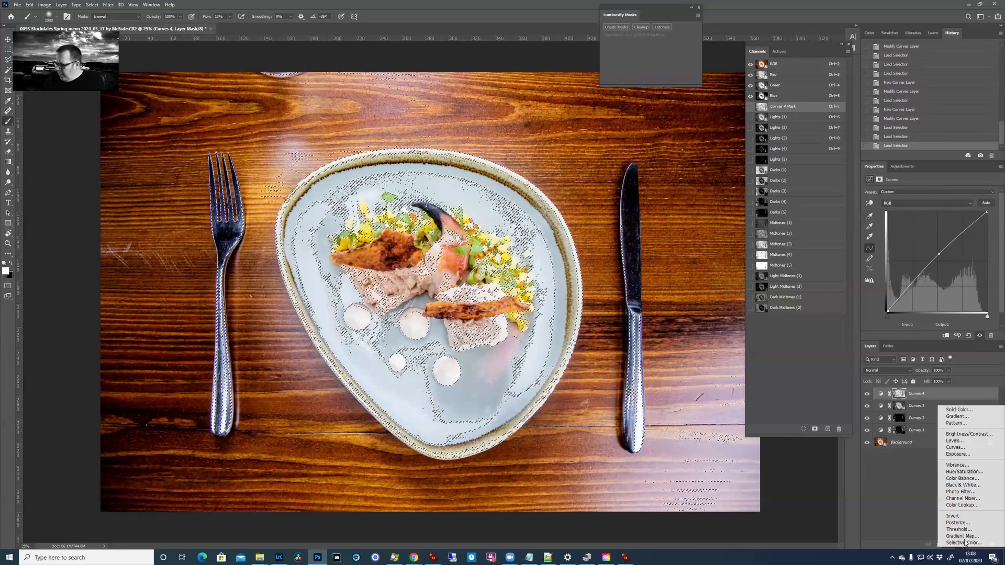
left_click(977, 449)
left_click_drag(941, 265, 950, 276)
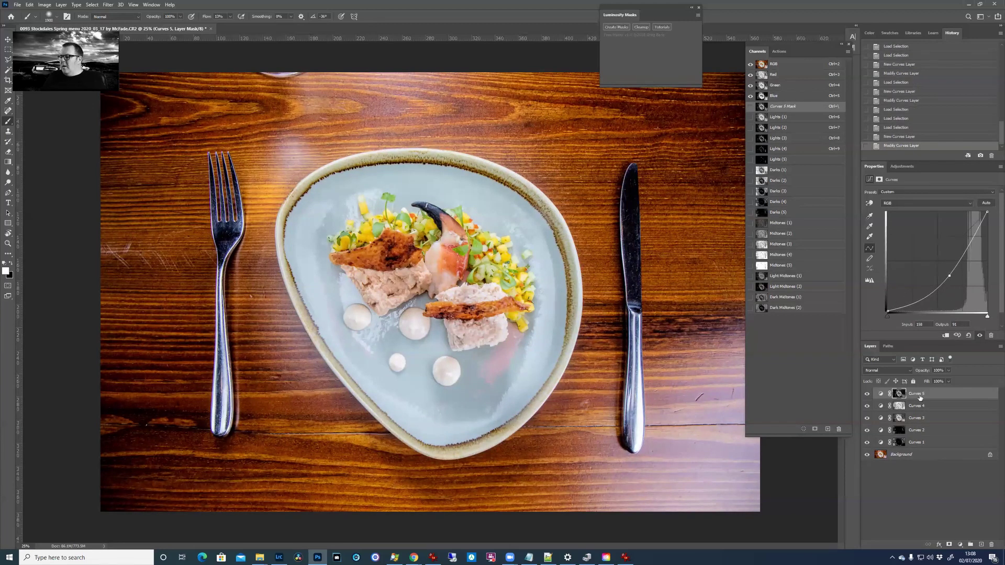